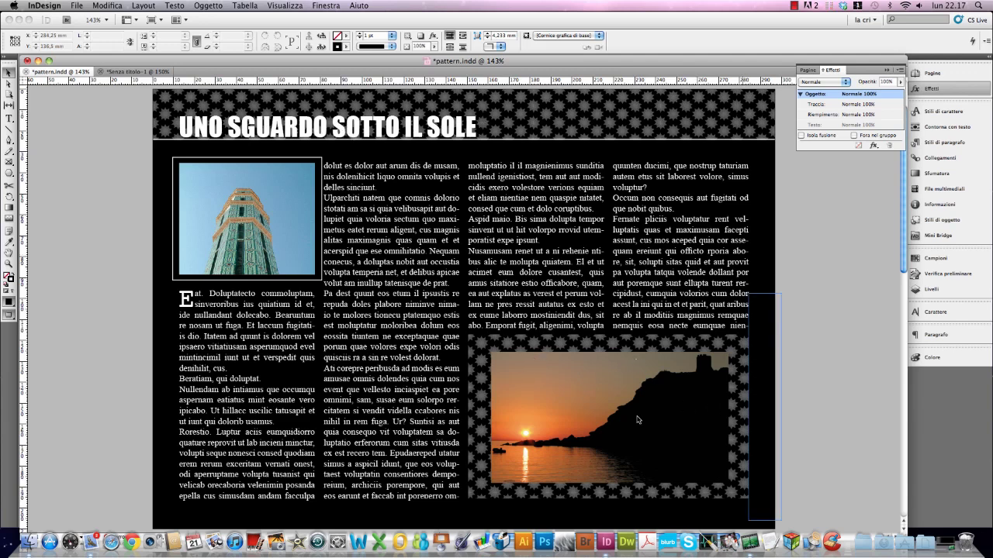
- Switch to the Senza titolo-1 document and delete all the ruler guides on its page
click(609, 417)
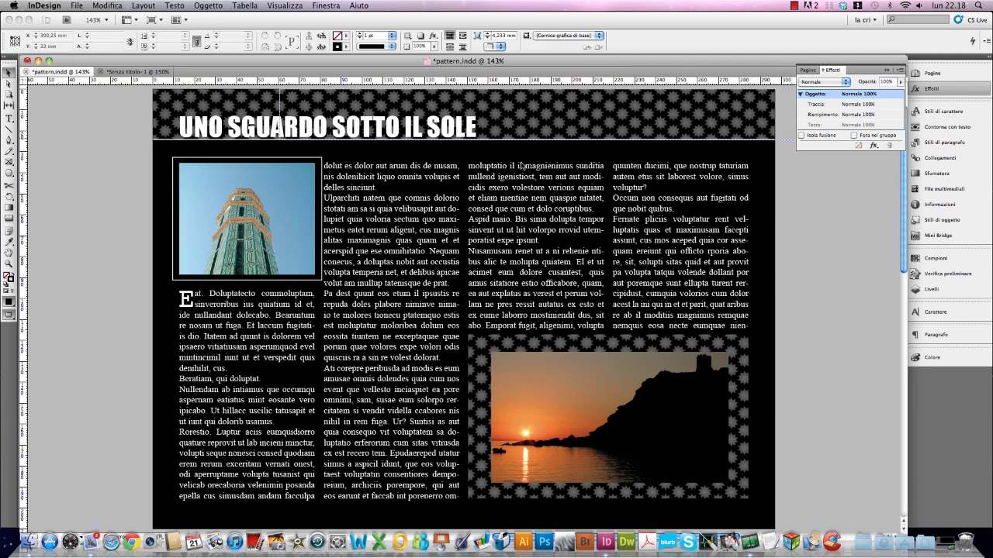
click(157, 72)
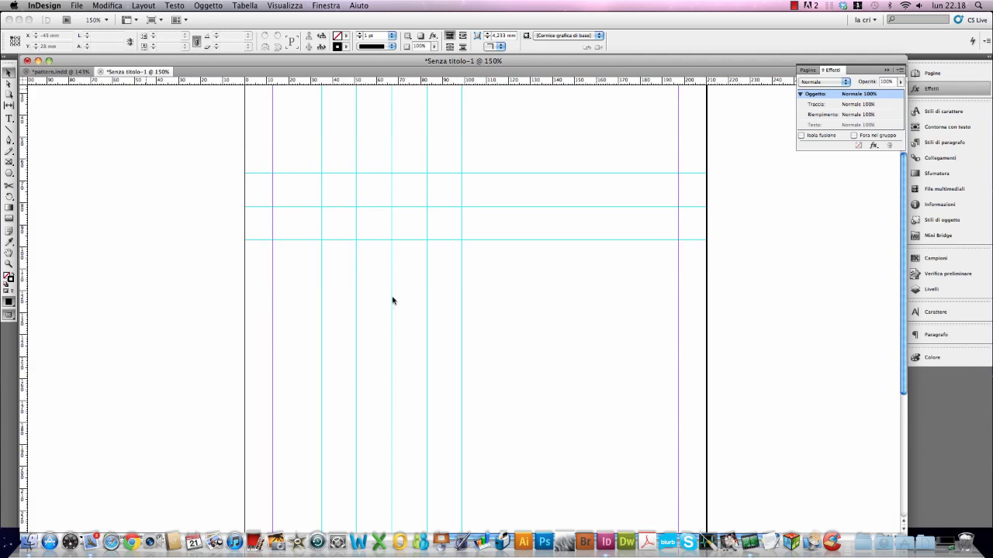
drag(294, 159, 627, 321)
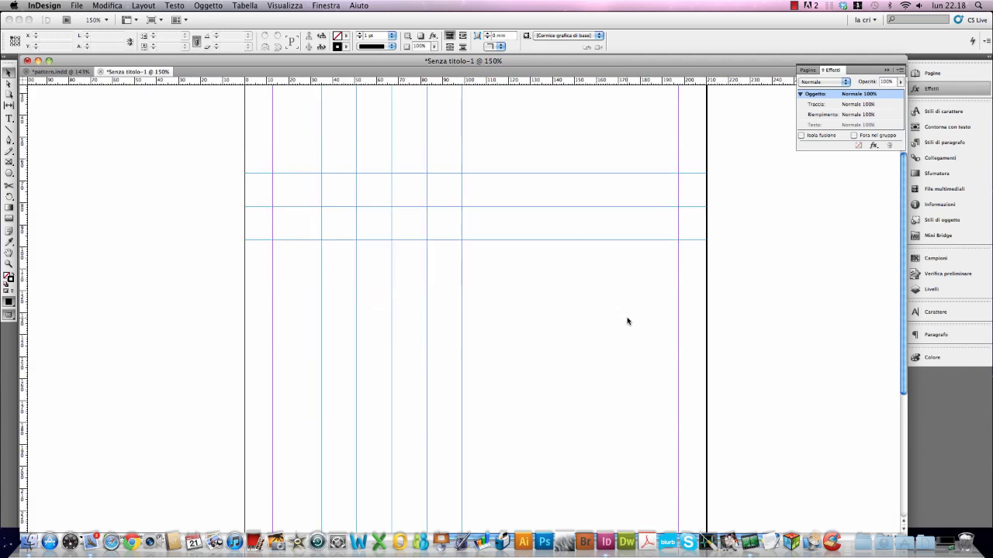
key(Delete)
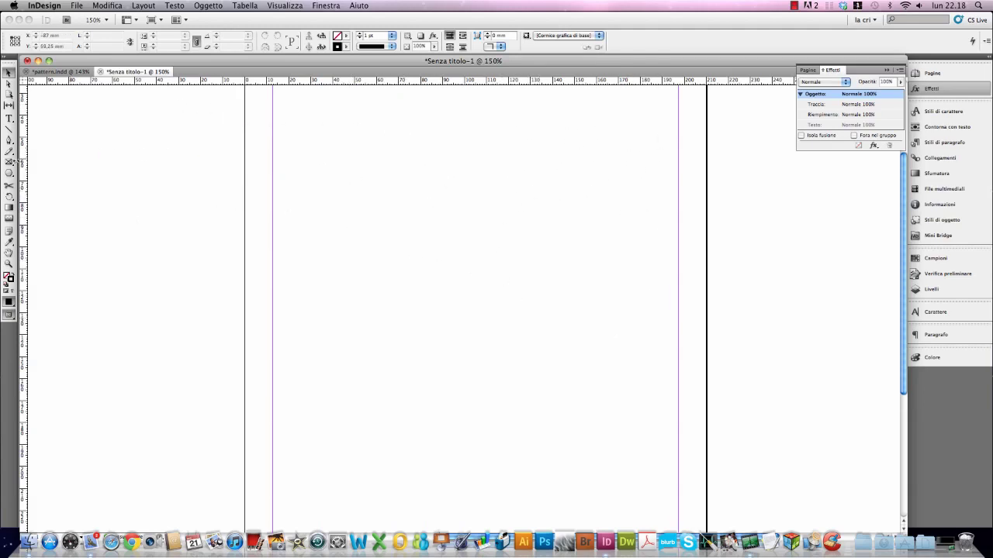
click(10, 174)
- Set the Polygon tool to a 5-sided star with 50% star inset
double_click(10, 174)
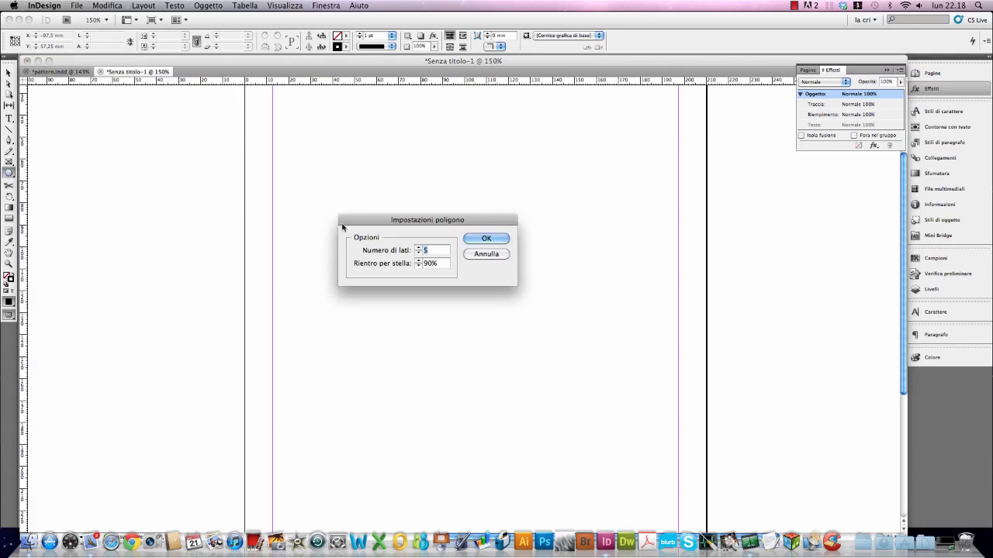
mouse_move(433, 219)
mouse_down()
mouse_move(572, 159)
mouse_move(560, 148)
mouse_up()
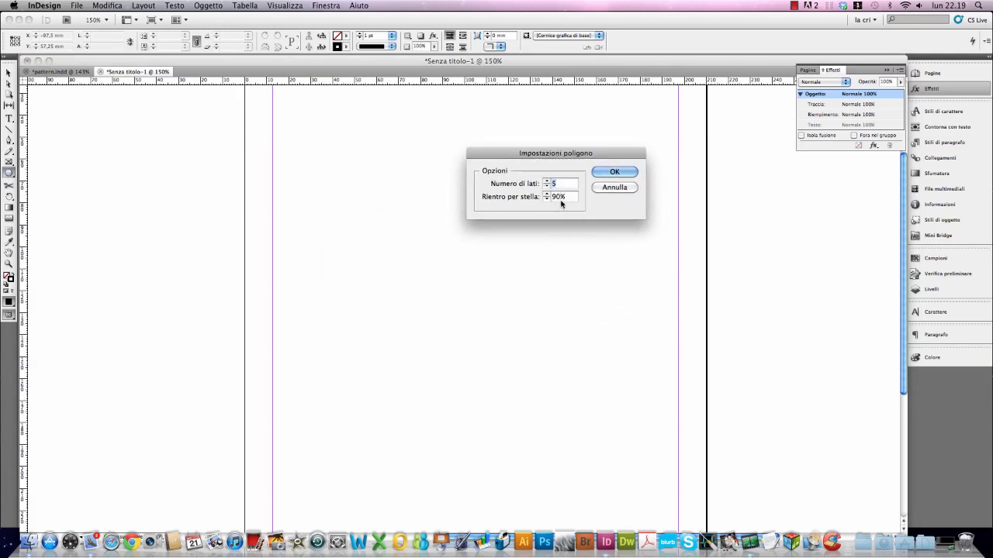
key(Tab)
text(50)
click(613, 173)
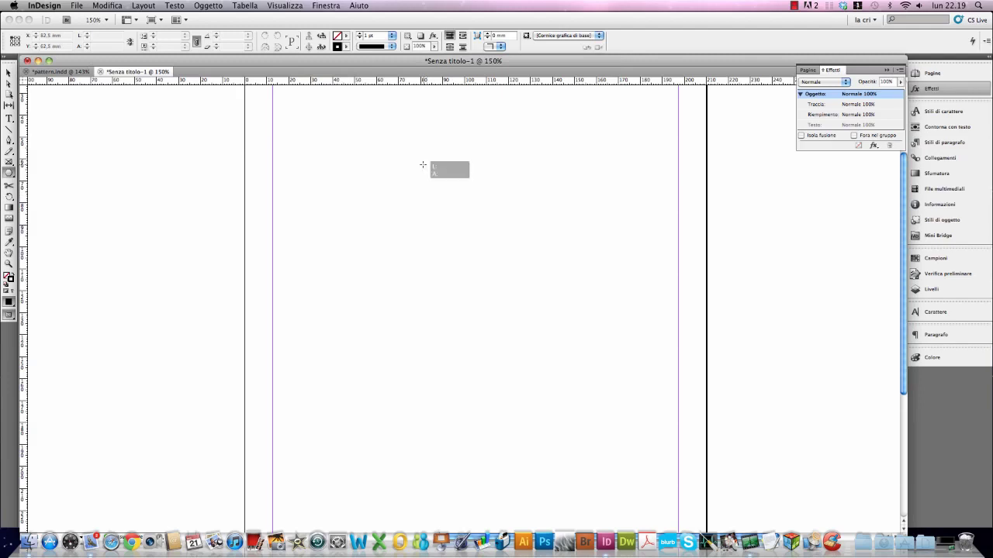
- Draw a small star near the top of the page and zoom in on it
mouse_move(423, 164)
mouse_down()
mouse_move(476, 208)
mouse_move(459, 200)
mouse_up()
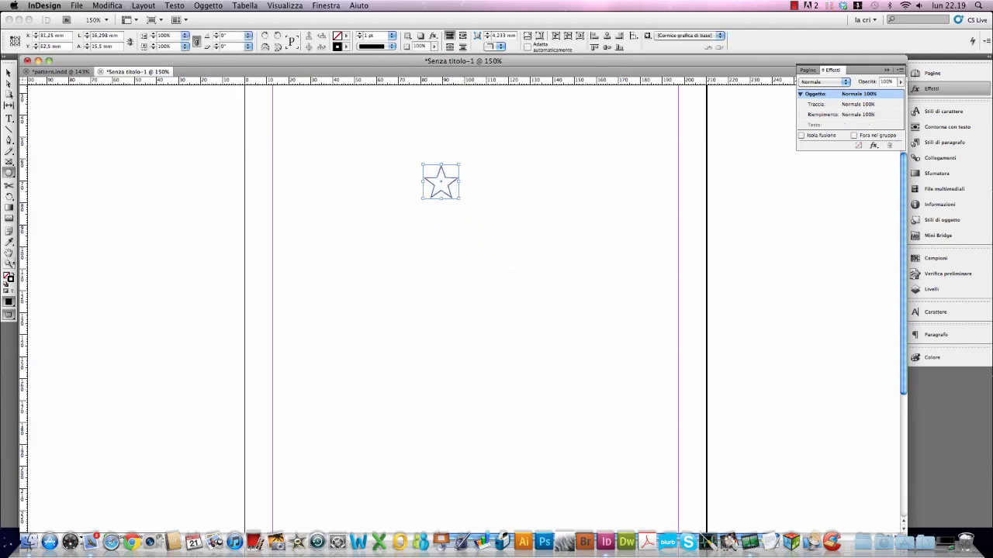
click(9, 264)
drag(403, 157, 485, 230)
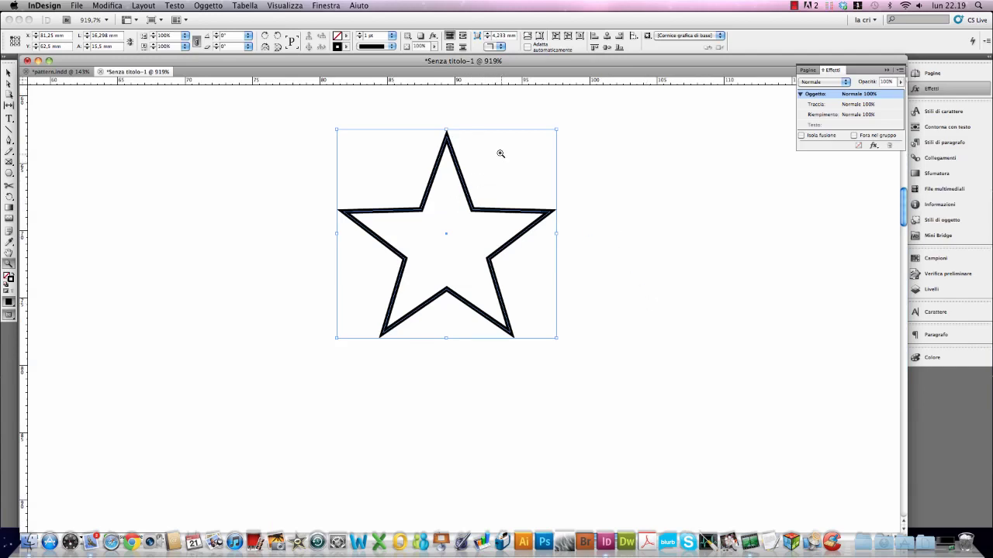
- Fill the star with [Nero] at 48% tint and set its stroke to [Nessuno]
click(350, 47)
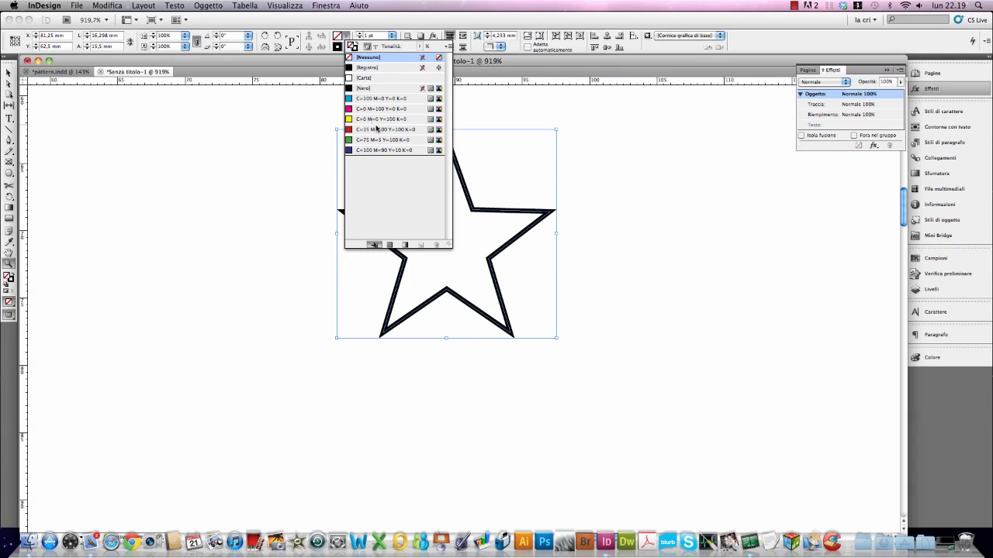
click(369, 89)
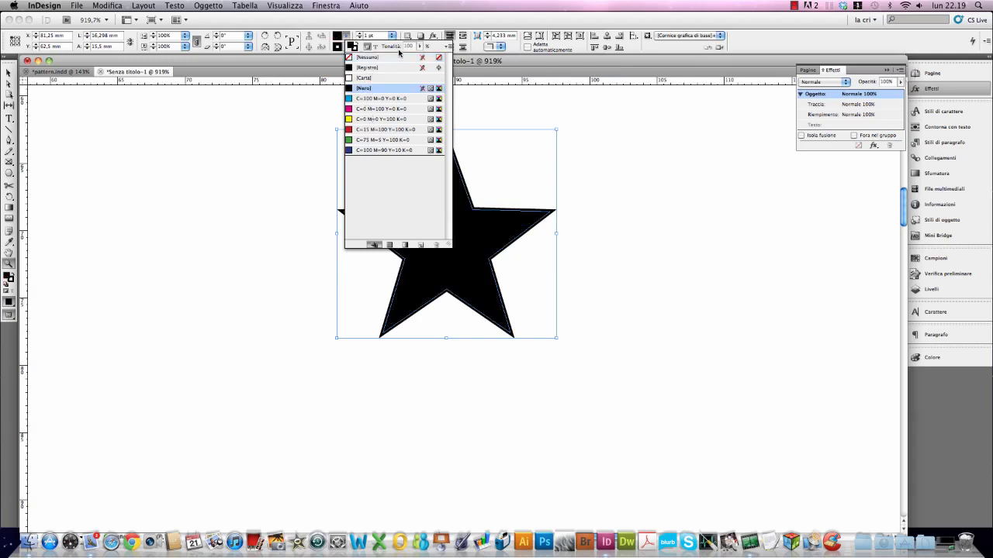
click(420, 46)
drag(419, 60, 394, 58)
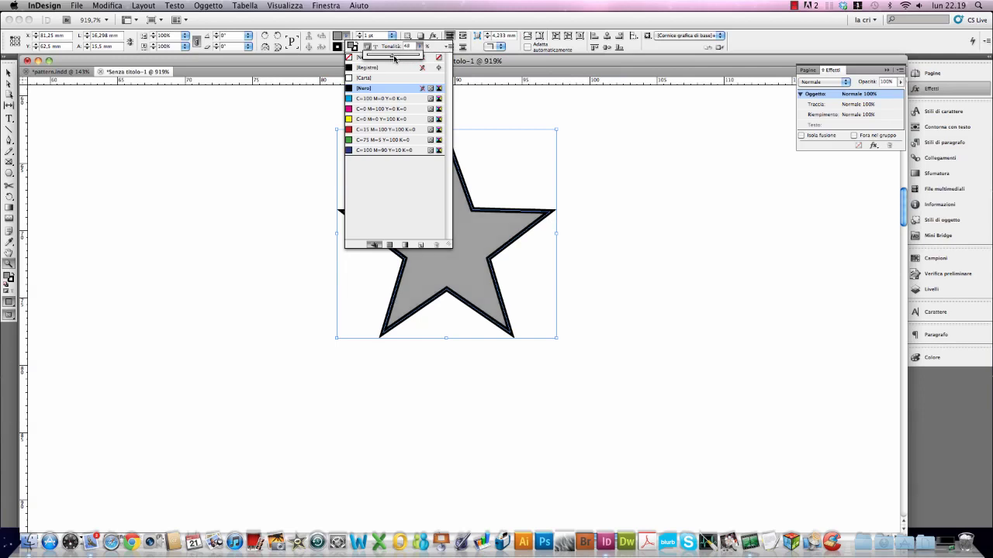
click(420, 48)
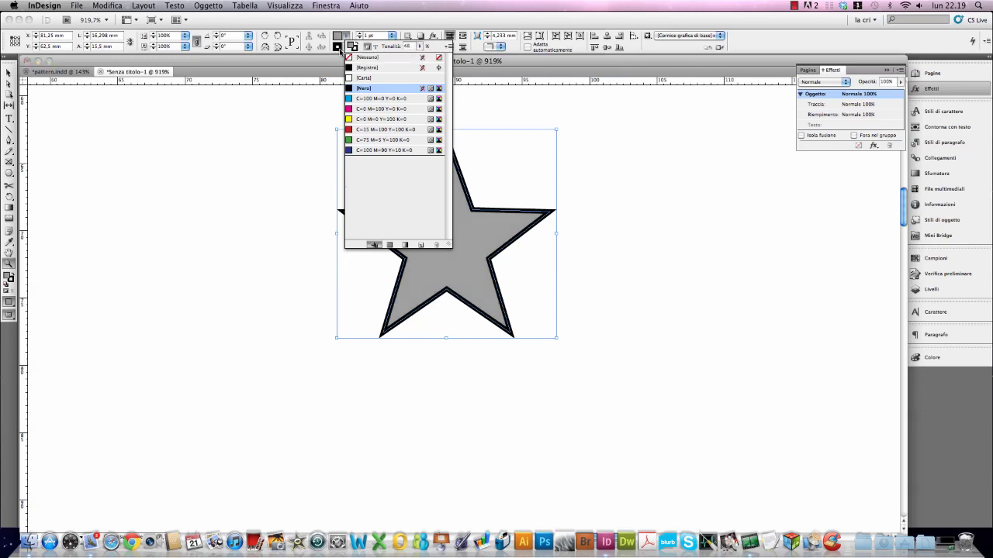
click(340, 49)
click(370, 68)
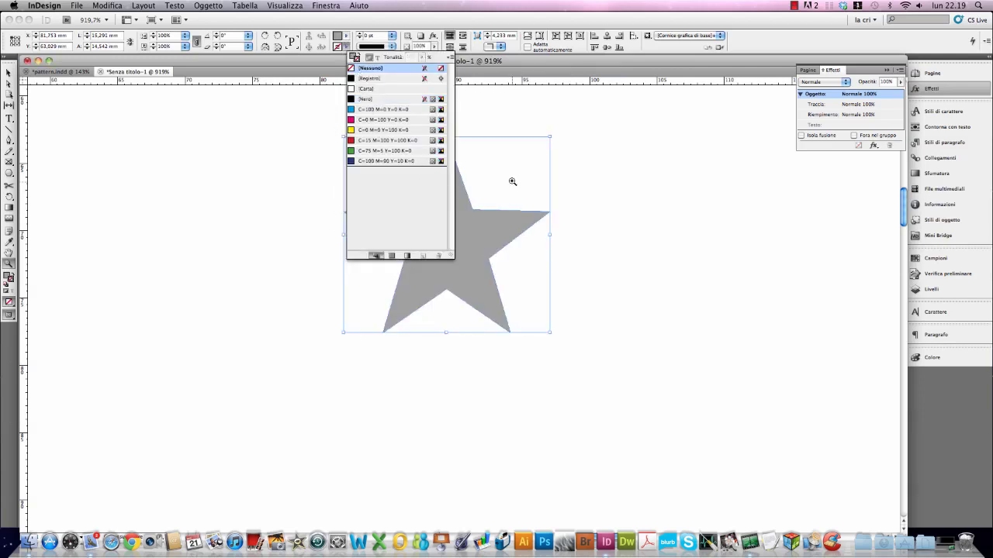
click(55, 94)
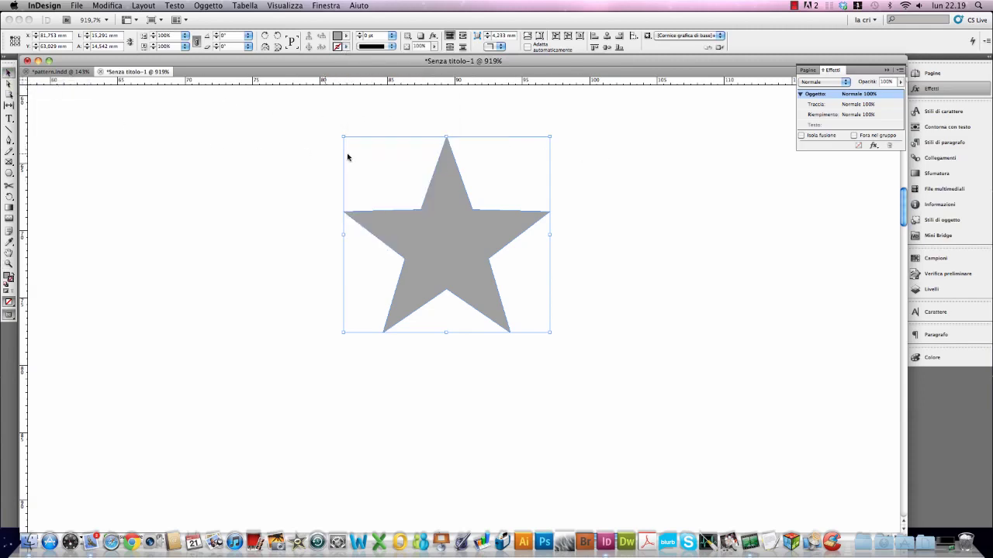
click(315, 160)
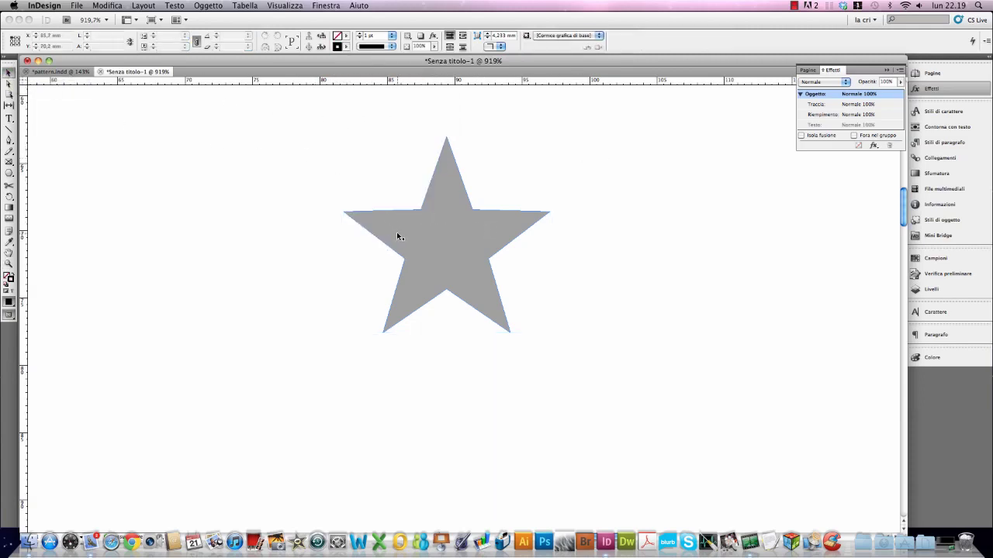
click(398, 236)
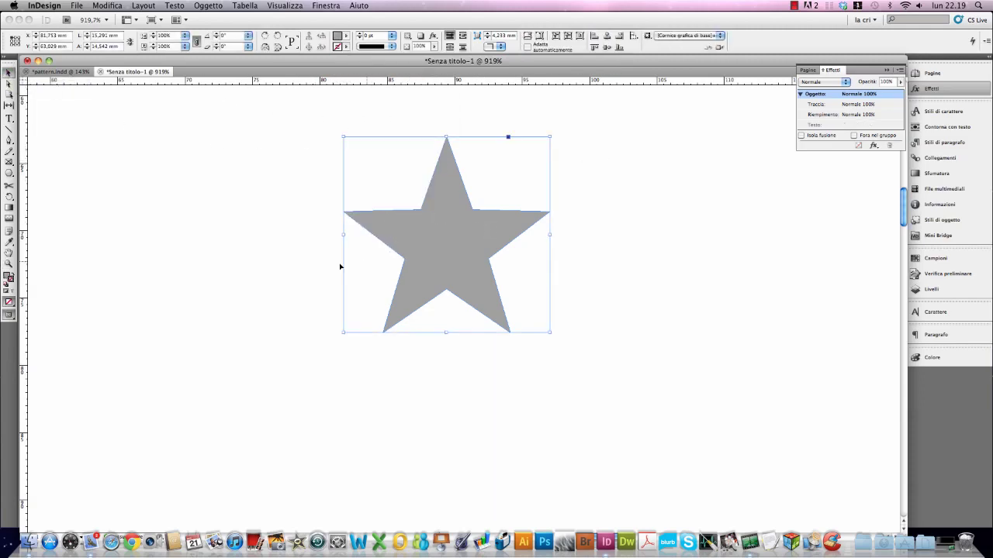
- Draw a second outlined star and rotate it 180°
click(9, 173)
mouse_move(247, 201)
mouse_down()
mouse_move(448, 351)
mouse_move(374, 322)
mouse_up()
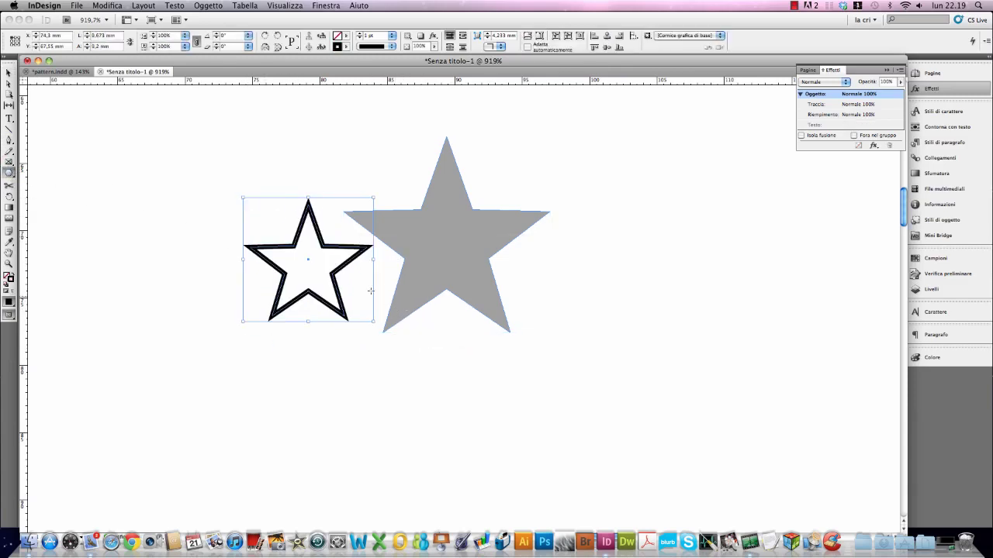
click(217, 36)
text(180)
key(Return)
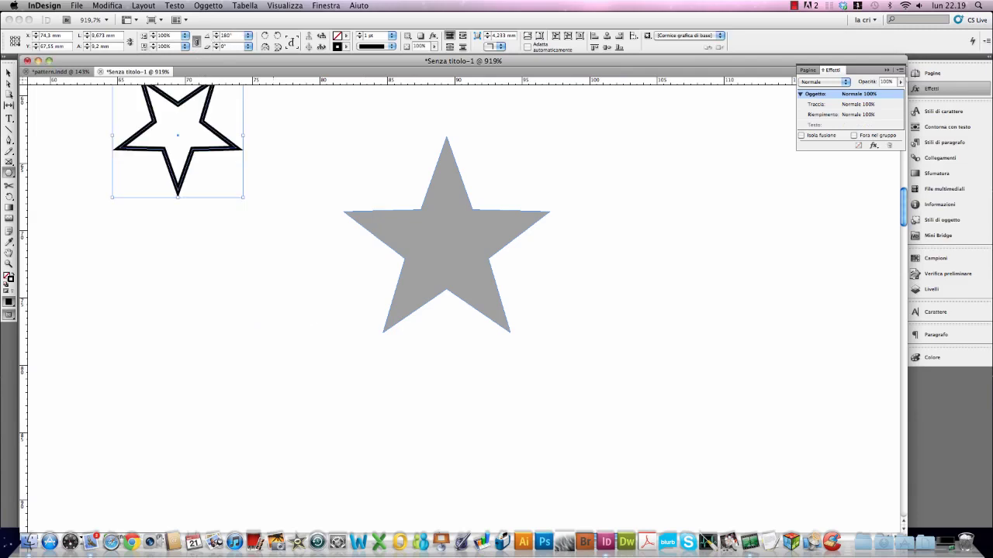
- Move the upside-down star onto the grey star, align their centres, and nudge it into place
click(9, 72)
drag(213, 135, 490, 257)
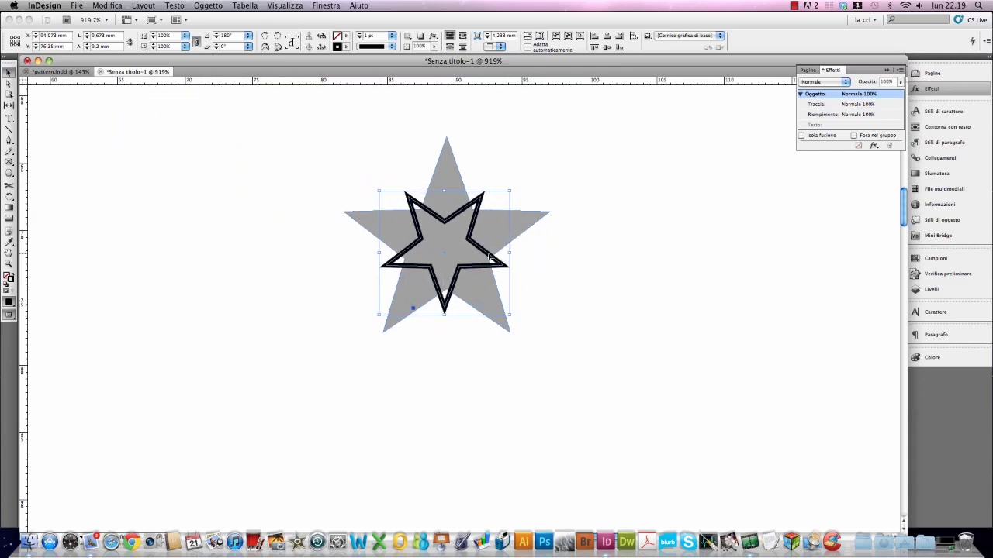
drag(370, 165, 547, 353)
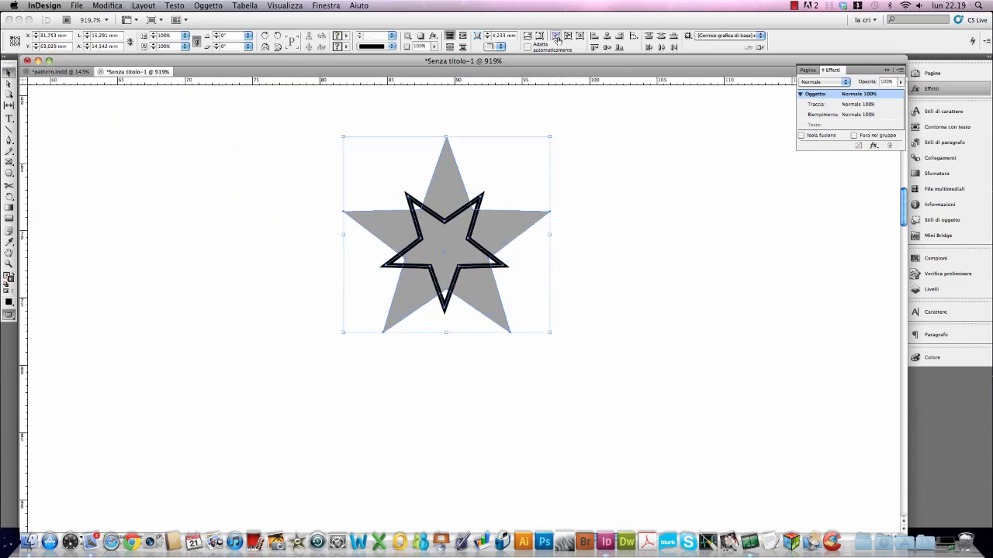
click(606, 37)
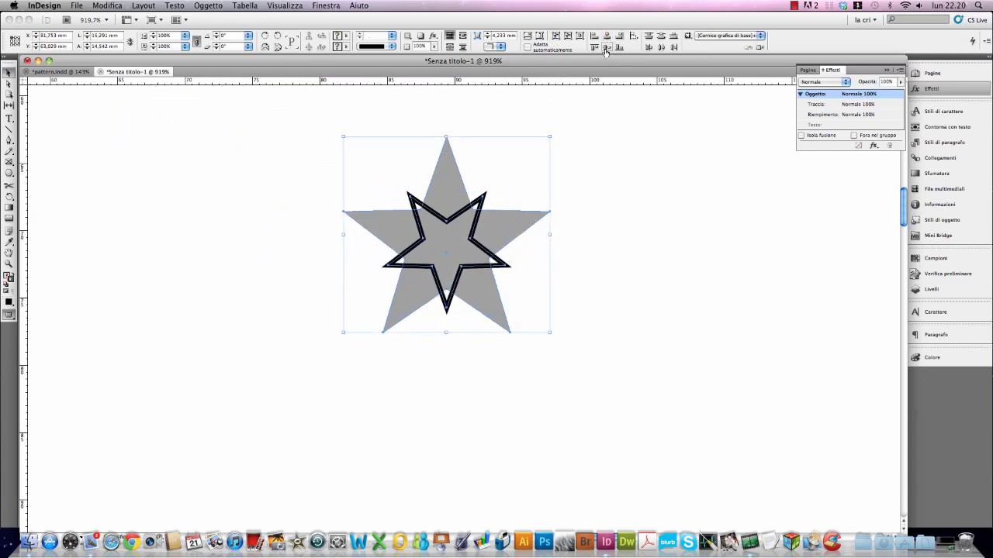
click(619, 241)
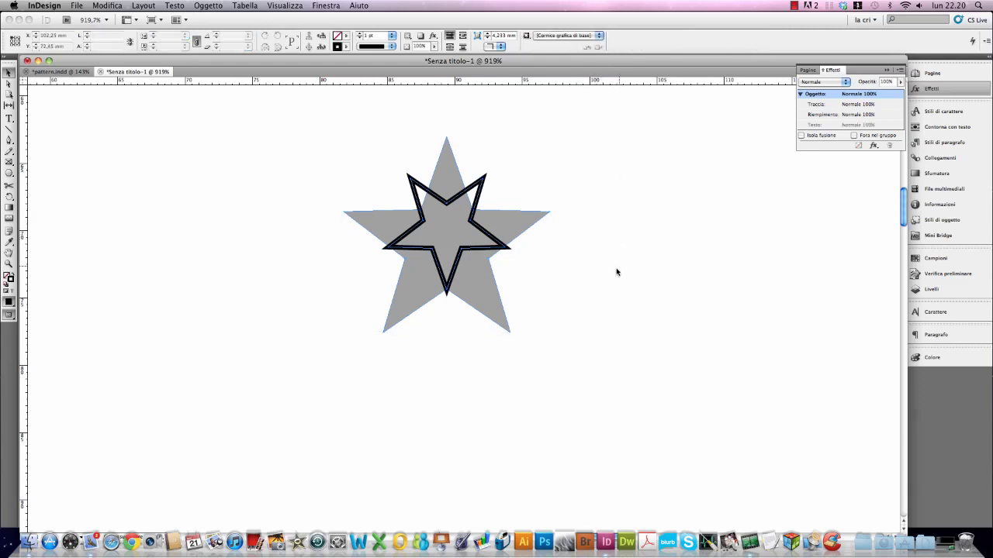
click(458, 262)
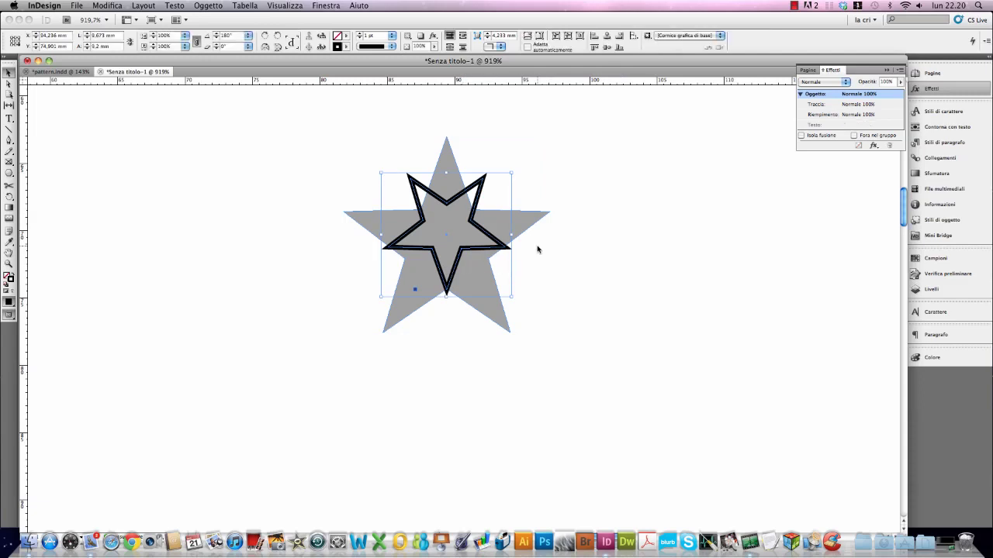
key(shift+Down)
key(shift+Down)
key(Up)
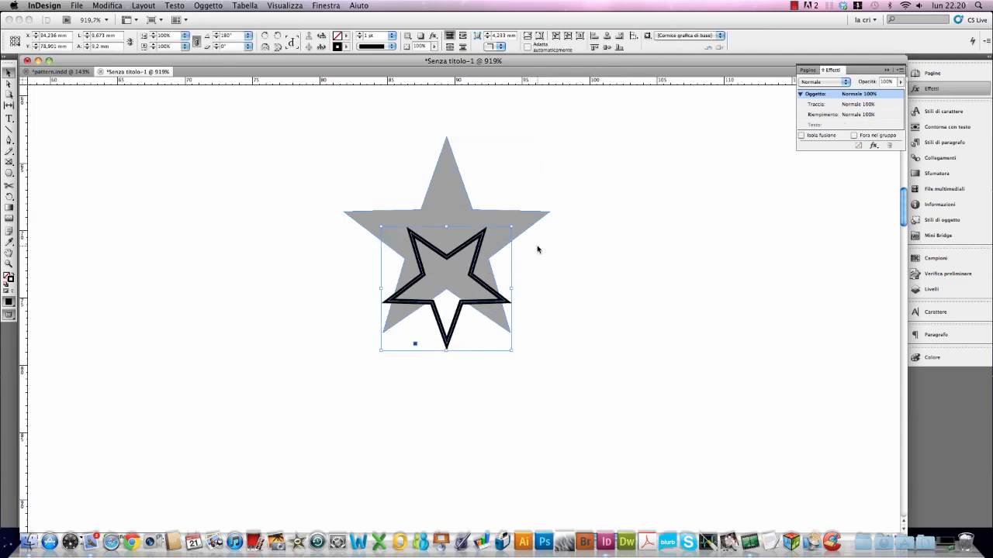
key(Up)
key(Up)
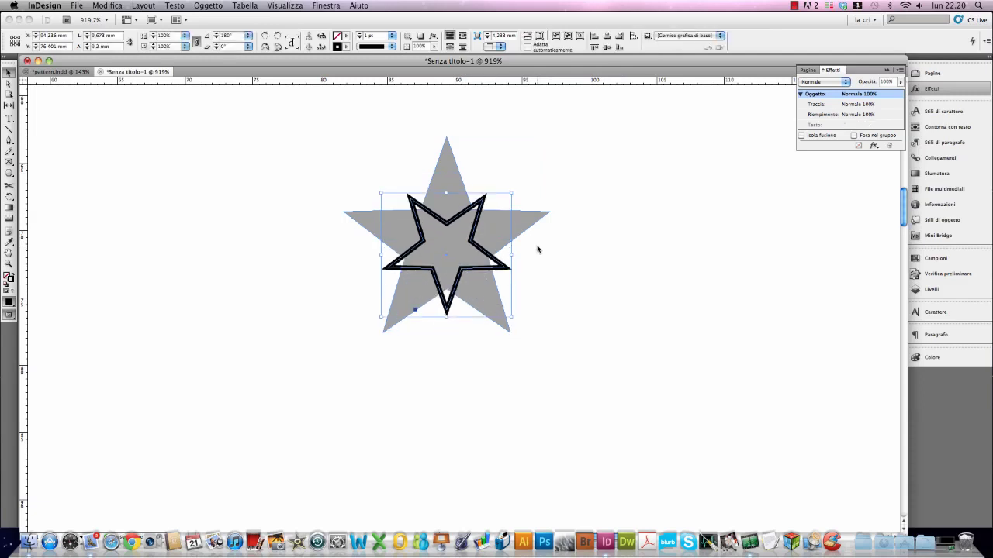
- Give the inner star a 71% black tint fill and no stroke
click(347, 38)
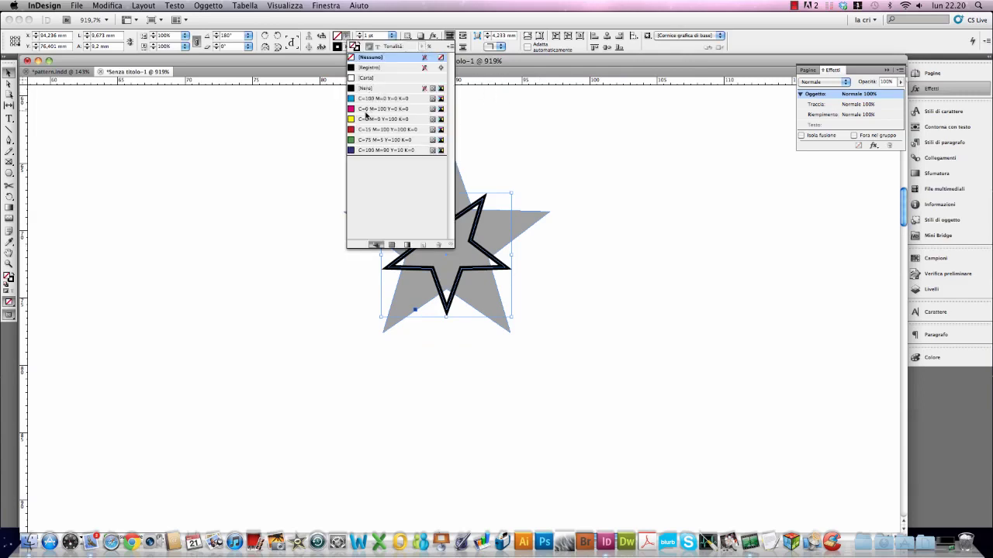
click(367, 89)
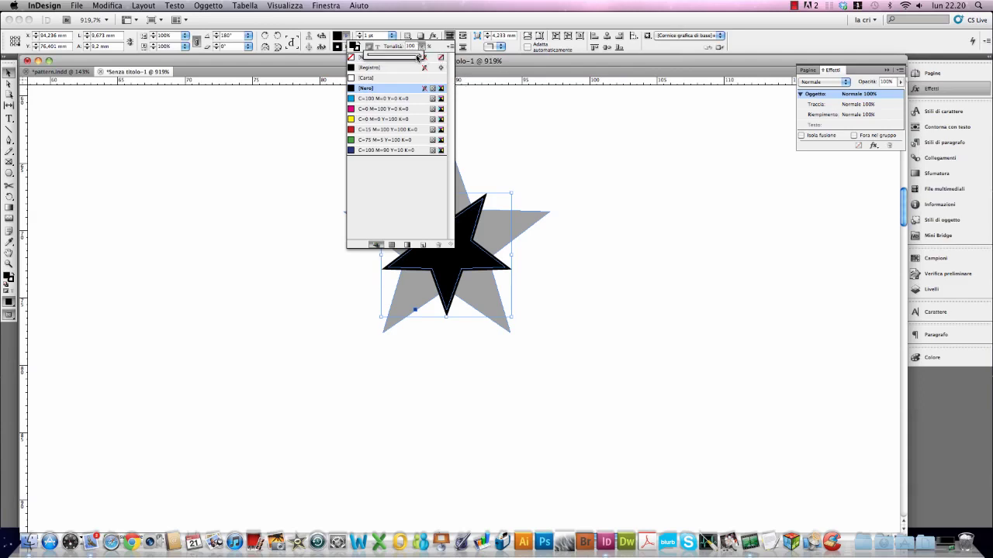
click(393, 57)
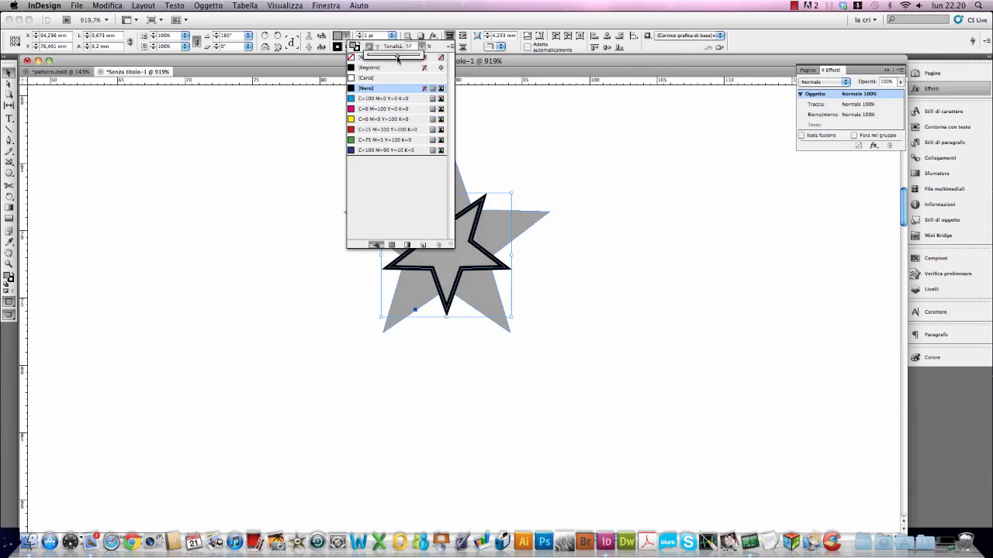
drag(393, 57, 403, 60)
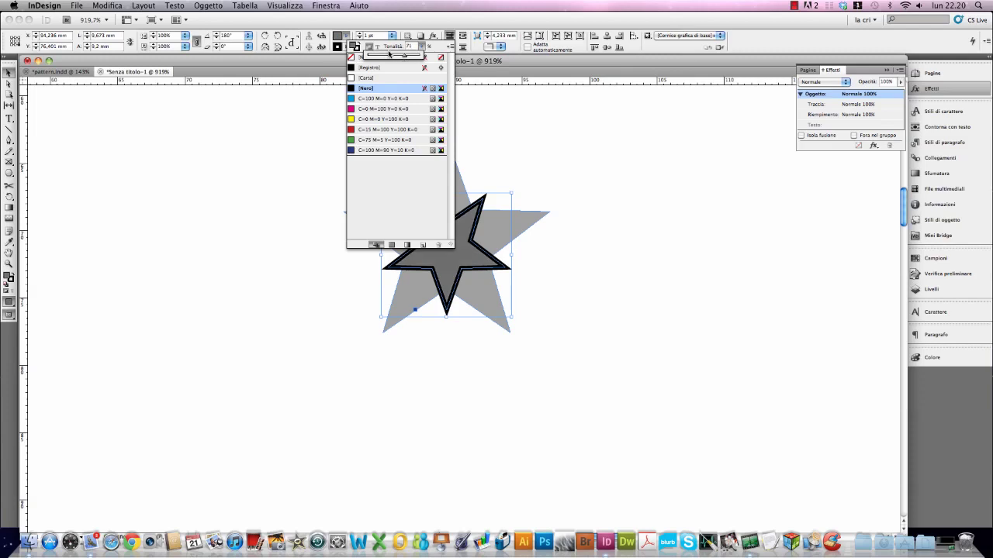
click(336, 48)
click(369, 68)
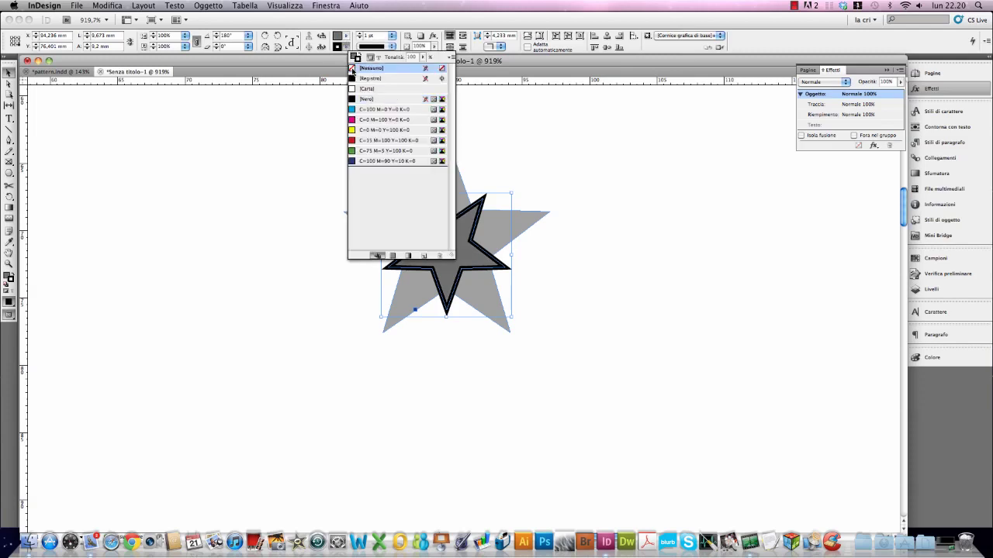
- Select both overlapping stars and group them with Cmd+G
click(508, 162)
drag(380, 167, 491, 274)
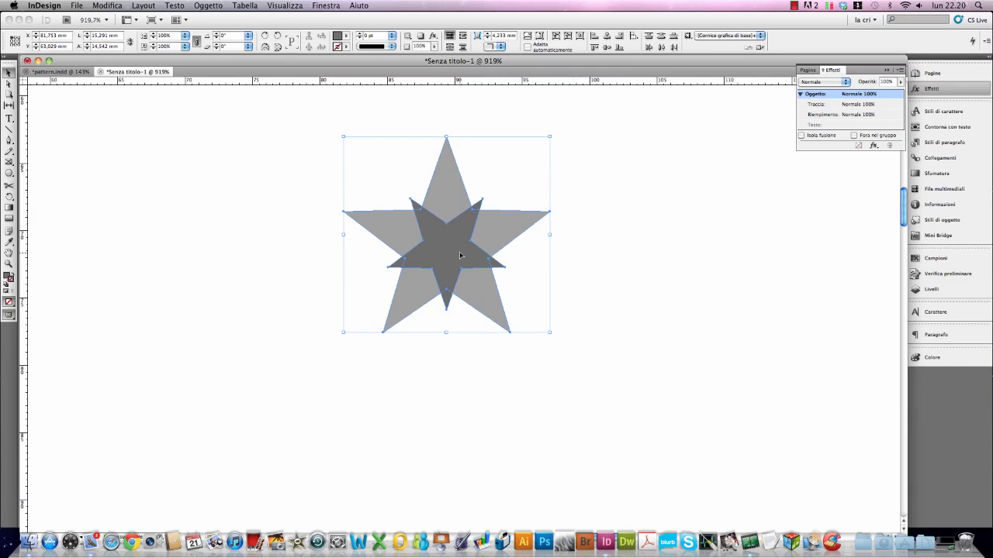
key(super+g)
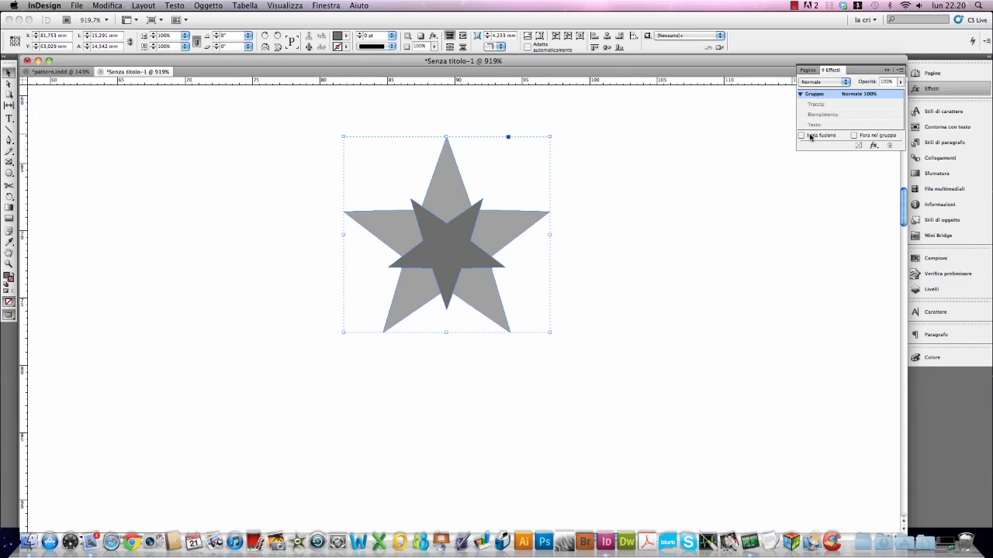
- Add an Ombra esterna drop shadow to the star group with 1 mm distance and 1 mm size
click(432, 37)
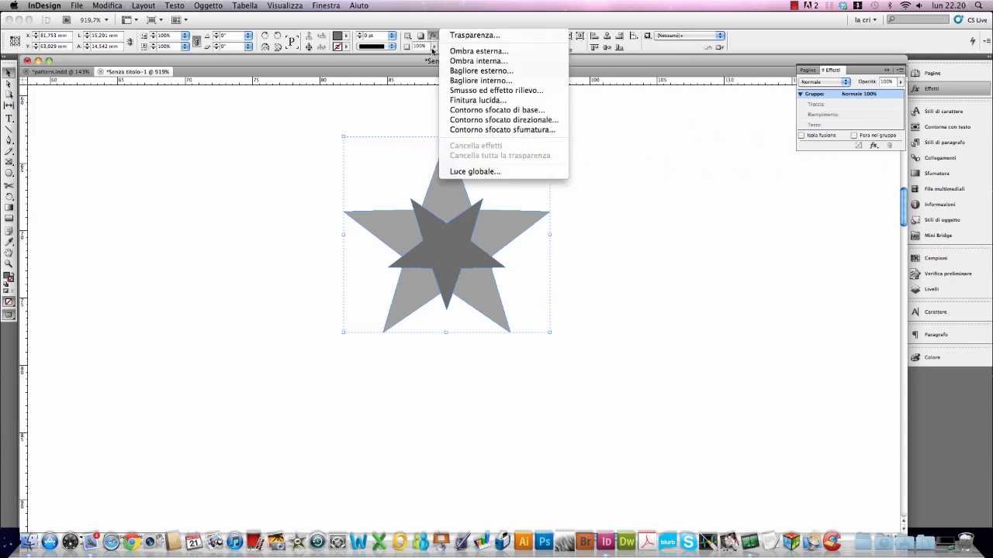
click(478, 52)
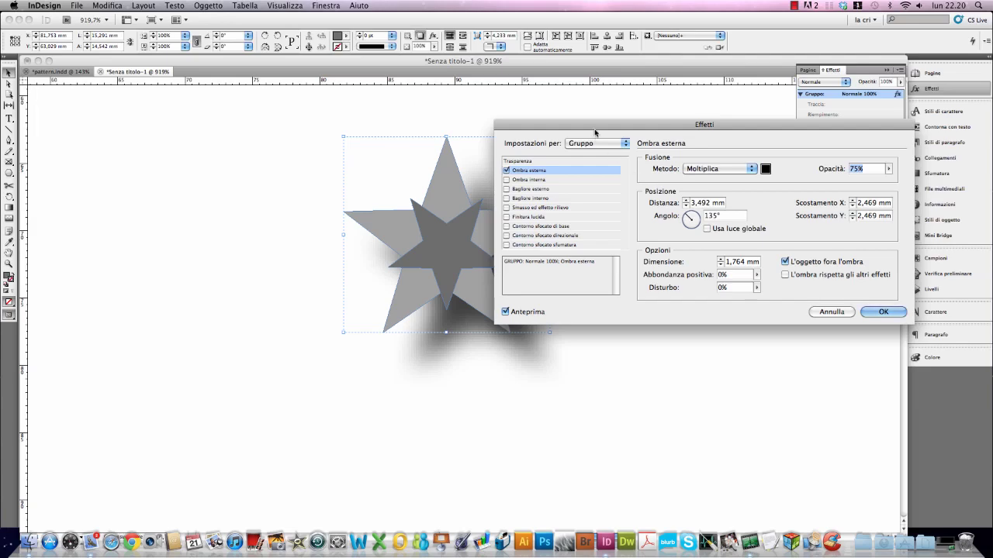
drag(596, 136, 625, 112)
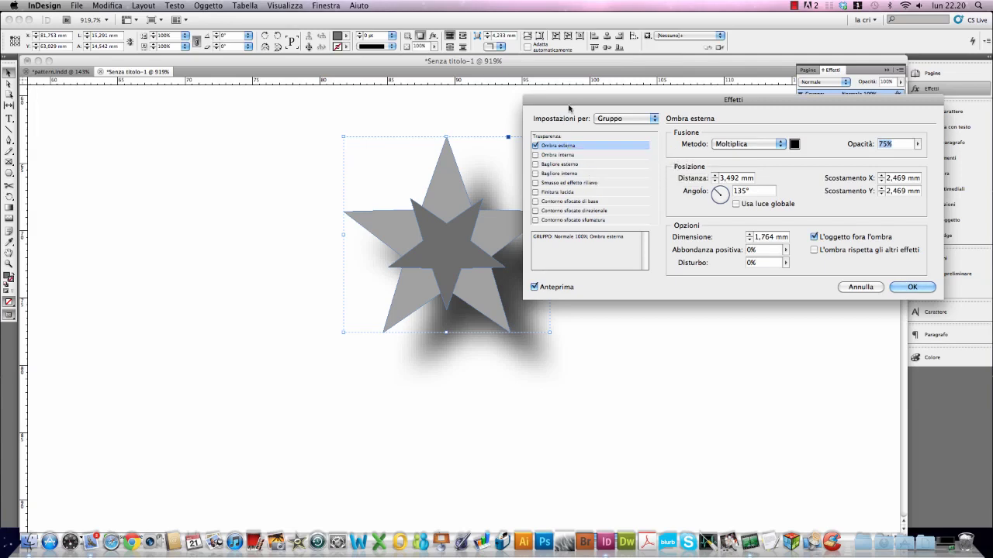
drag(571, 97, 581, 98)
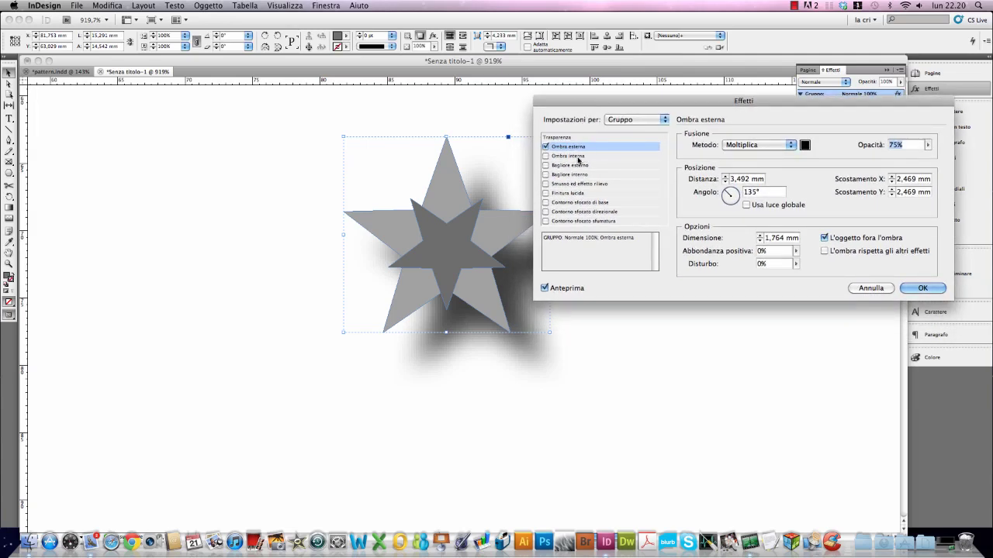
click(749, 183)
drag(752, 180, 719, 179)
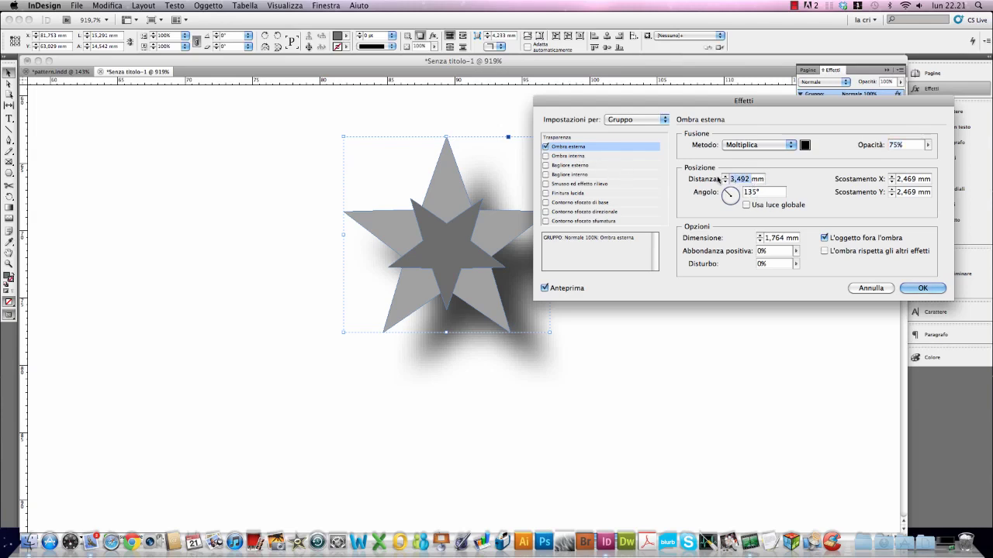
text(1)
drag(784, 239, 765, 238)
text(1mm)
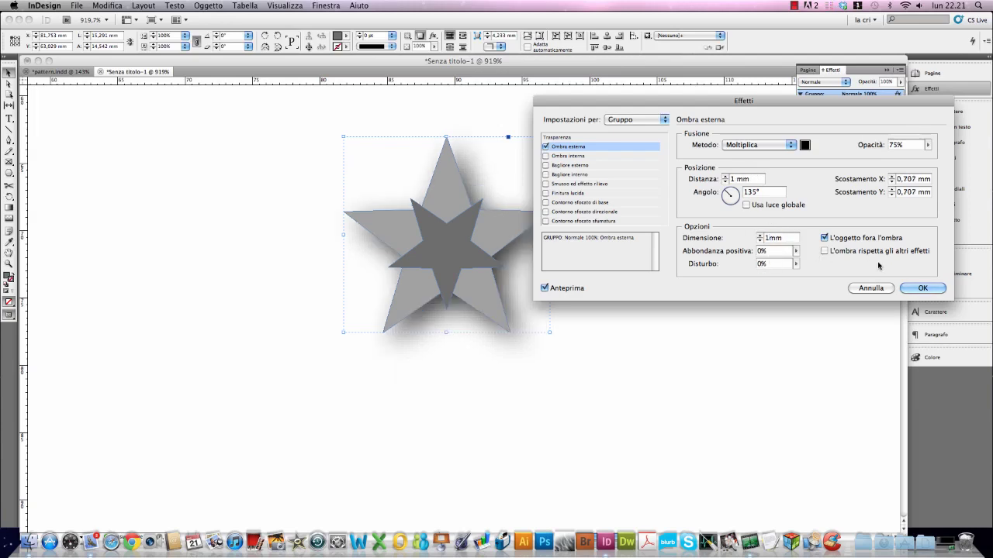
click(909, 294)
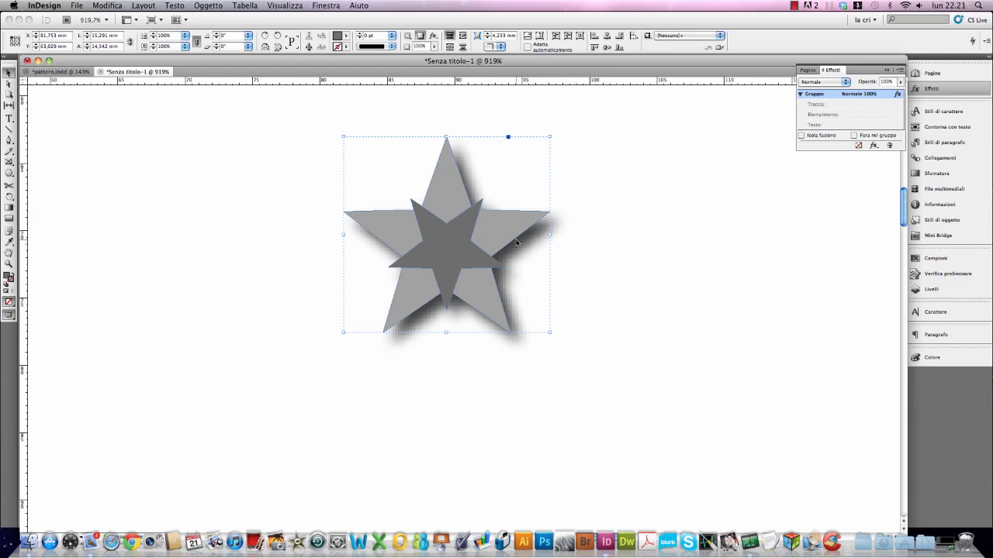
key(super+minus)
key(super+minus)
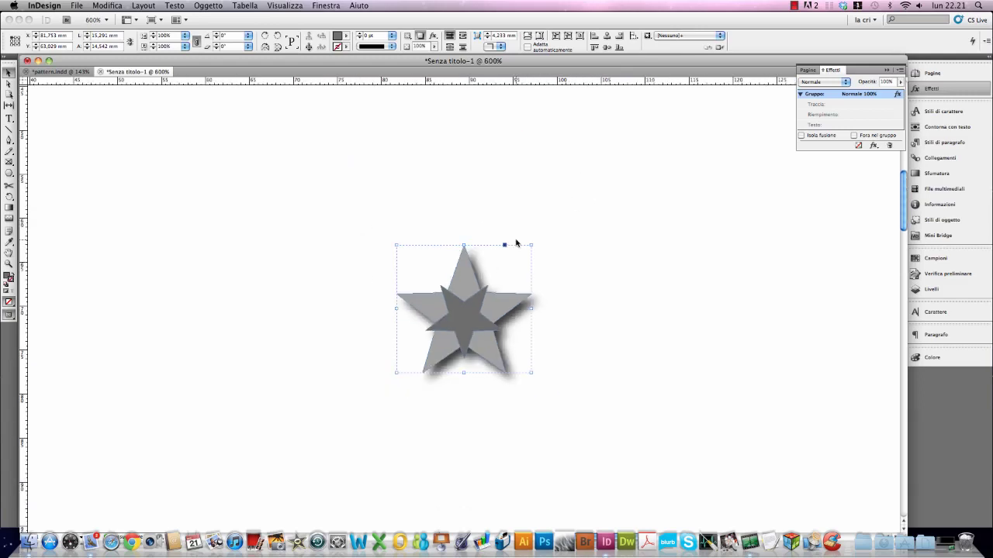
- Place ruler guides along the star's top, bottom, left and right edges and through its centre
drag(520, 80, 543, 245)
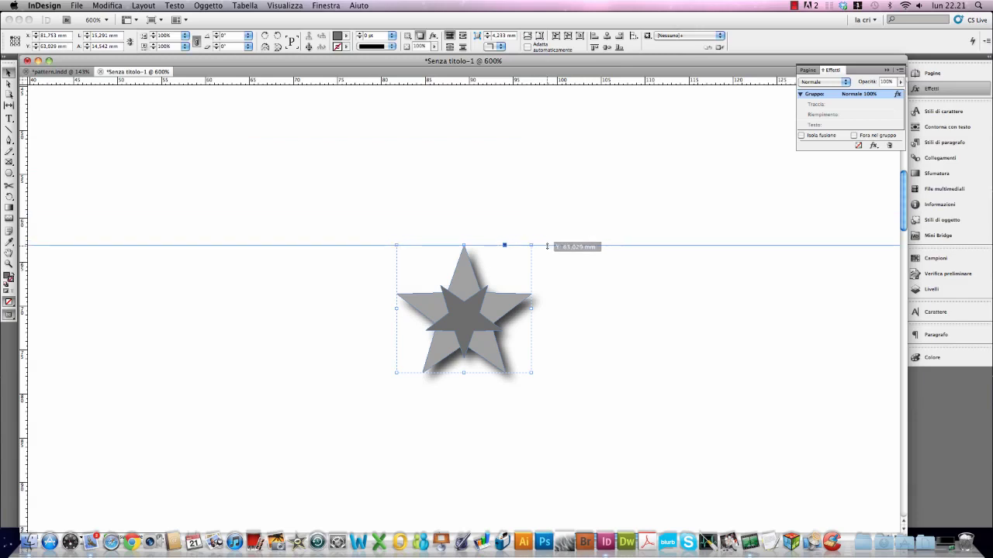
drag(23, 291, 397, 343)
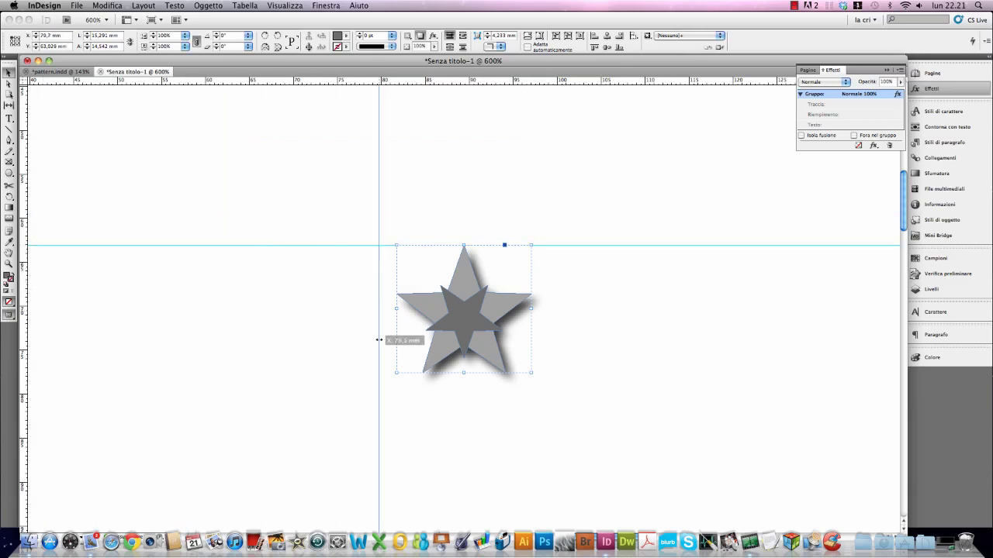
drag(437, 80, 541, 371)
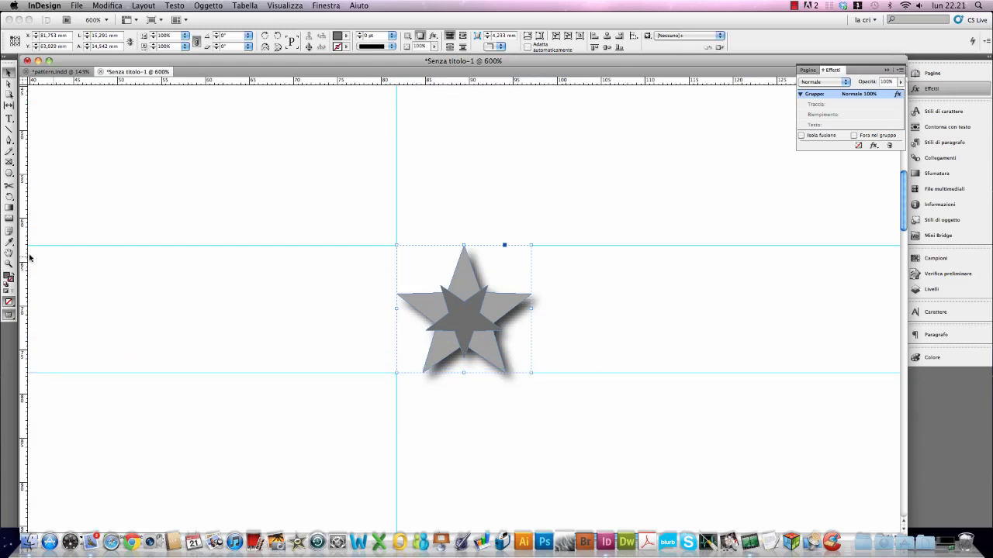
mouse_move(23, 260)
mouse_down()
mouse_move(424, 288)
mouse_move(532, 329)
mouse_up()
drag(461, 81, 531, 310)
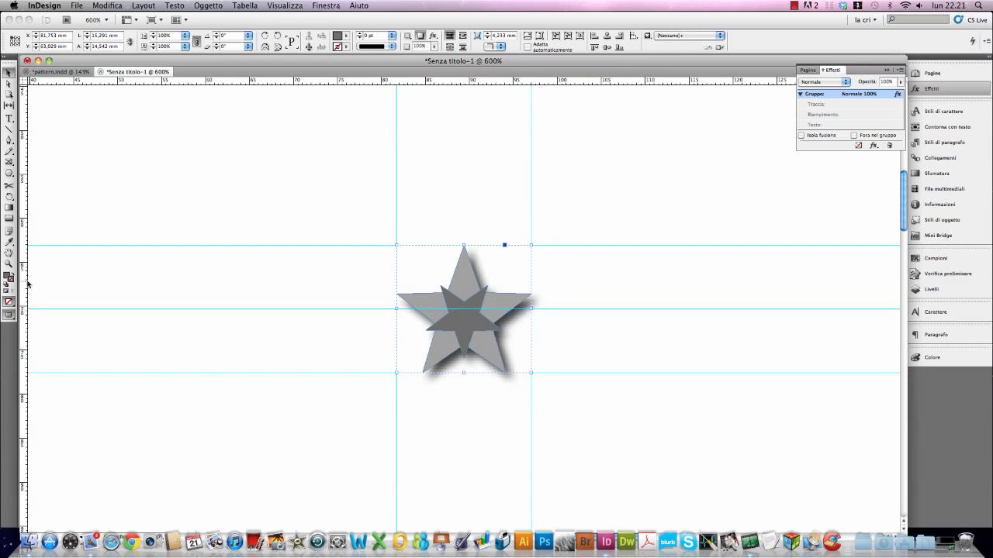
drag(23, 283, 464, 310)
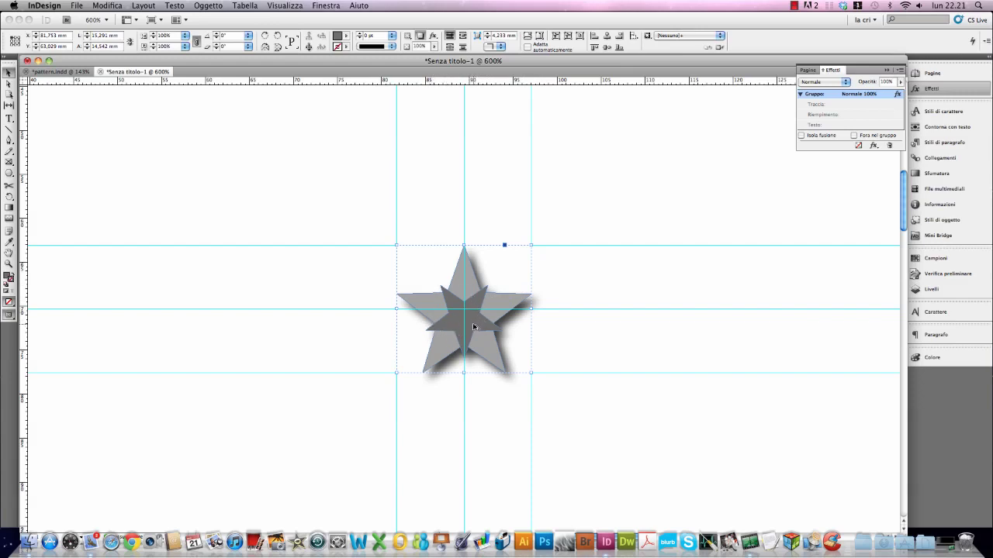
- Make two star copies to the right, one raised and one lowered, aligned vertically
drag(477, 324, 610, 265)
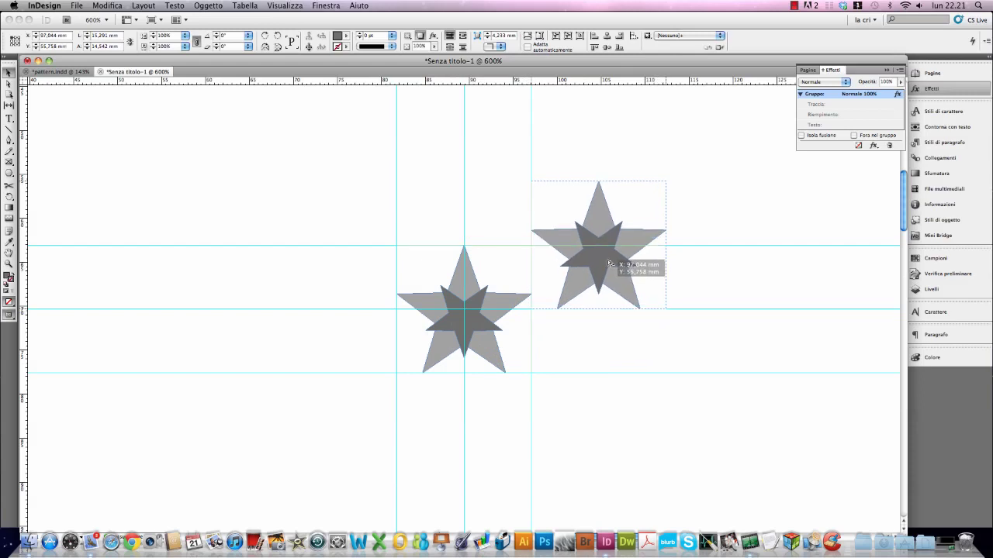
drag(609, 265, 620, 366)
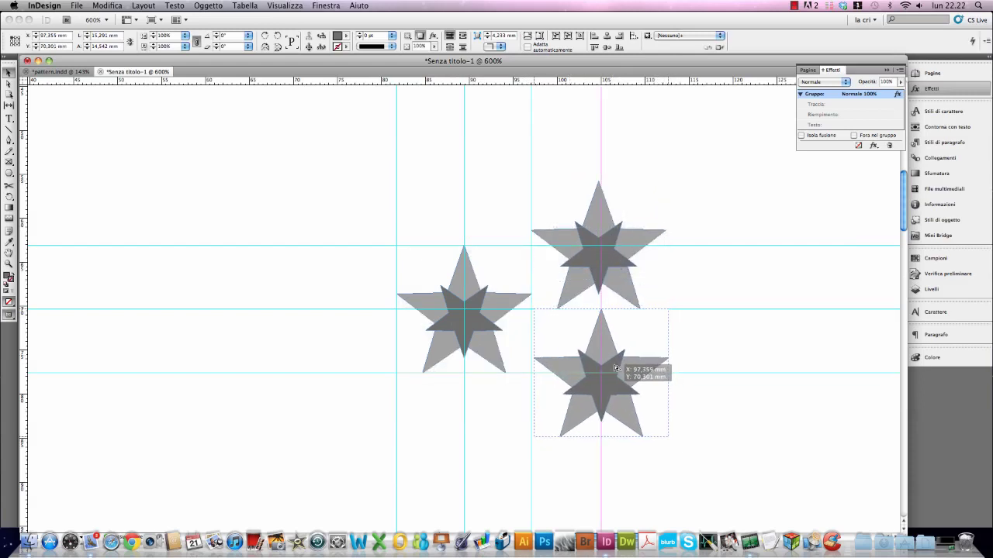
drag(620, 366, 615, 371)
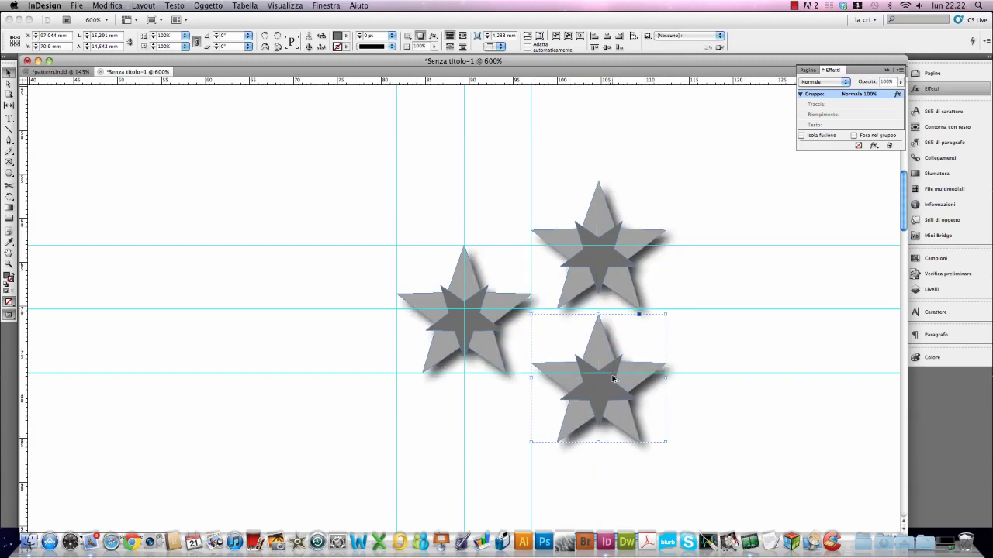
key(Up)
key(Up)
key(Up)
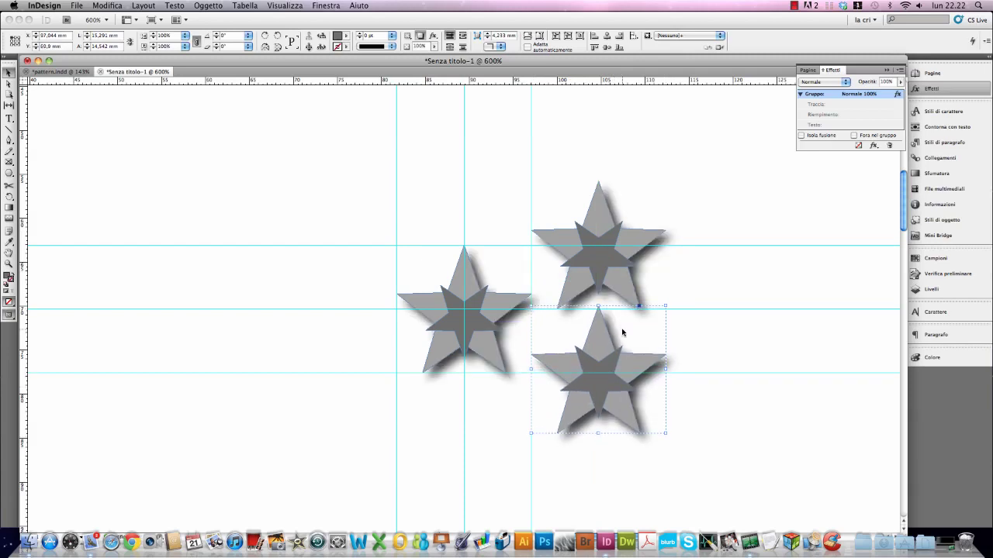
key(Down)
key(Down)
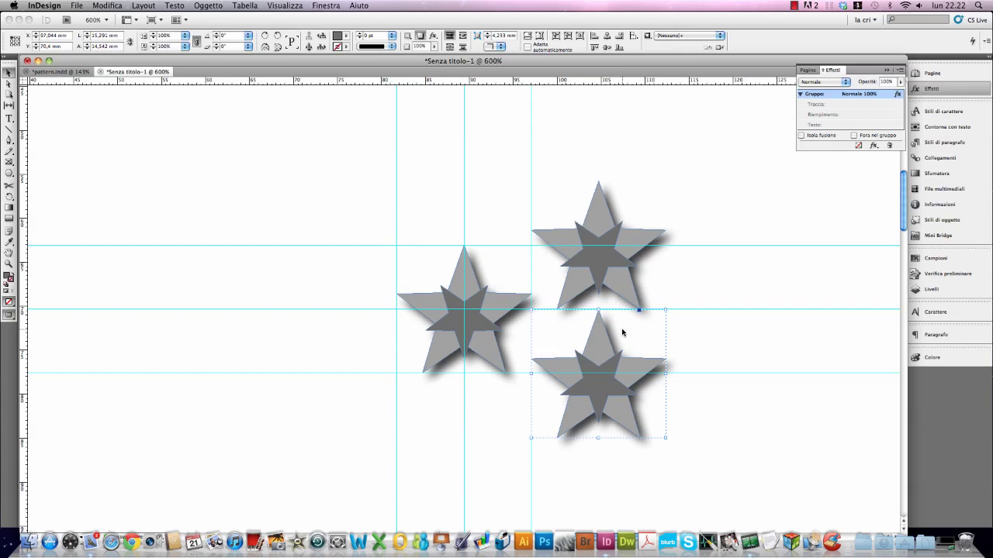
drag(594, 356, 594, 354)
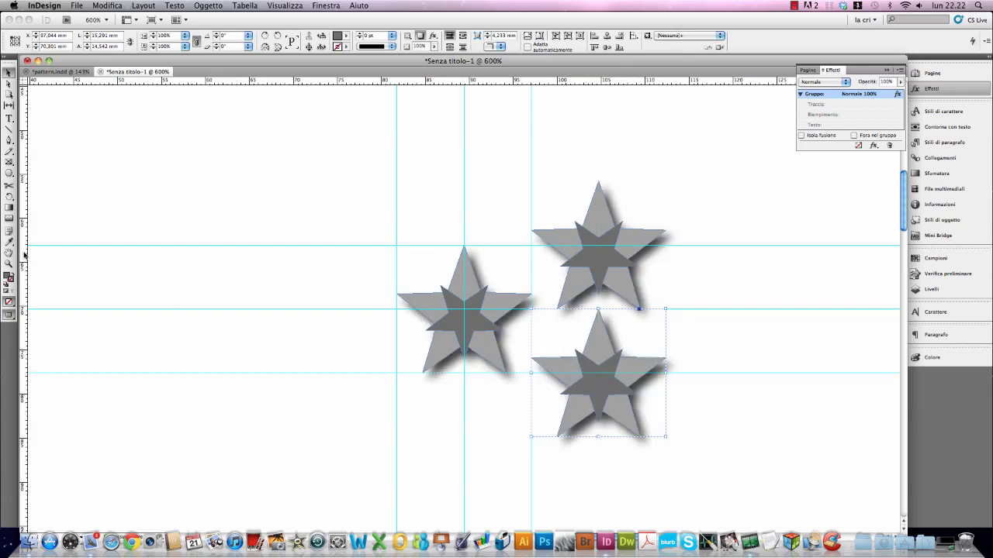
- Add a guide through the right stars, copy that pair to the left, and guide the left pair
mouse_move(24, 254)
mouse_down()
mouse_move(621, 314)
mouse_move(605, 332)
mouse_up()
drag(601, 159, 599, 159)
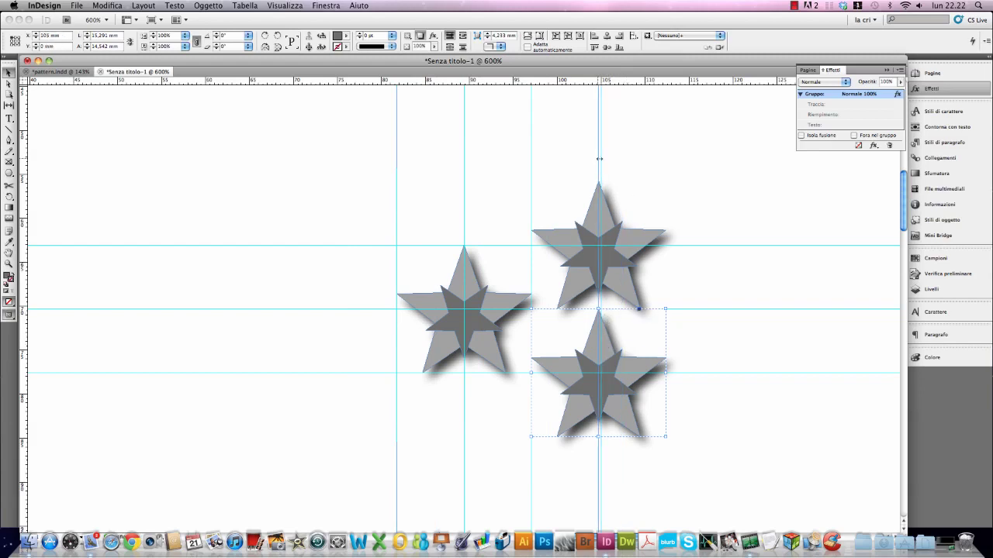
click(602, 280)
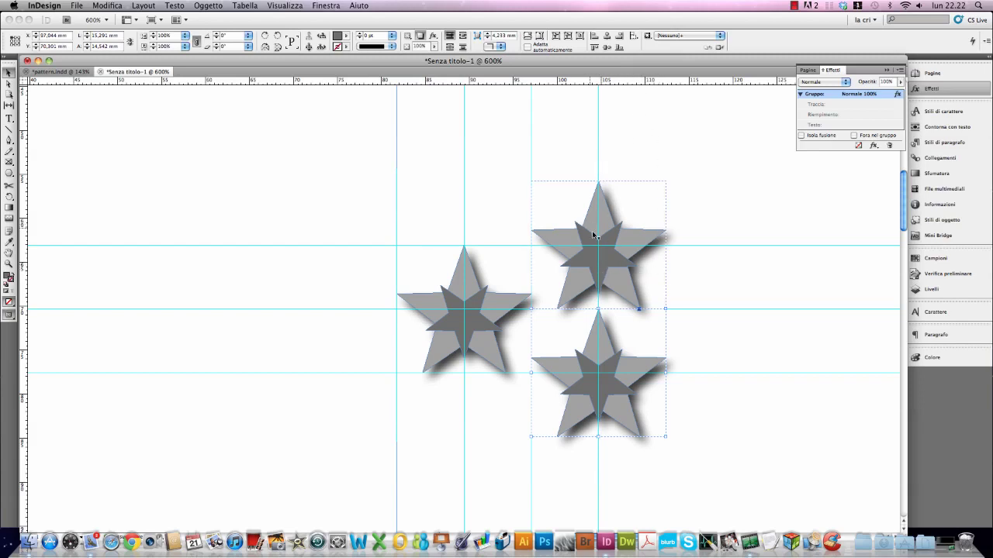
scroll(592, 230, down, 2)
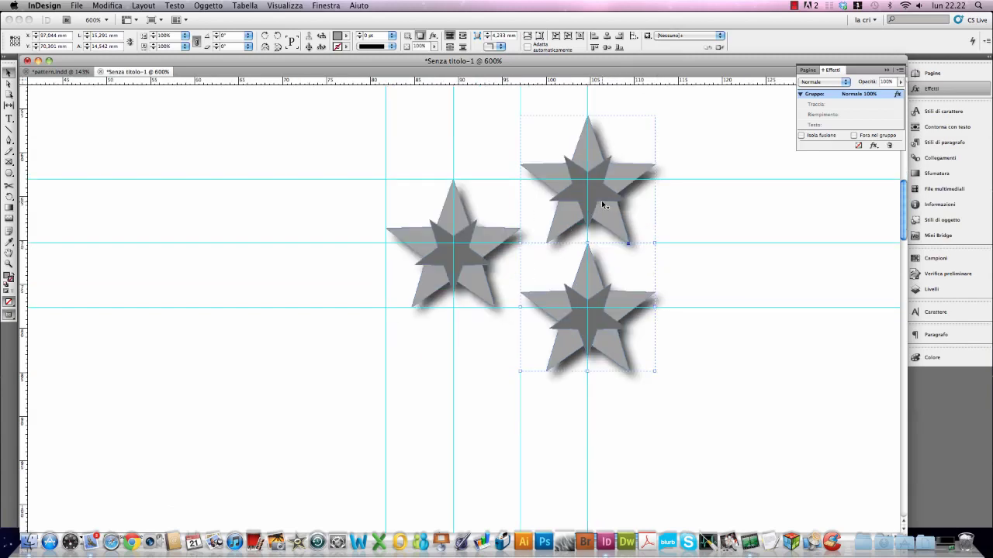
click(602, 207)
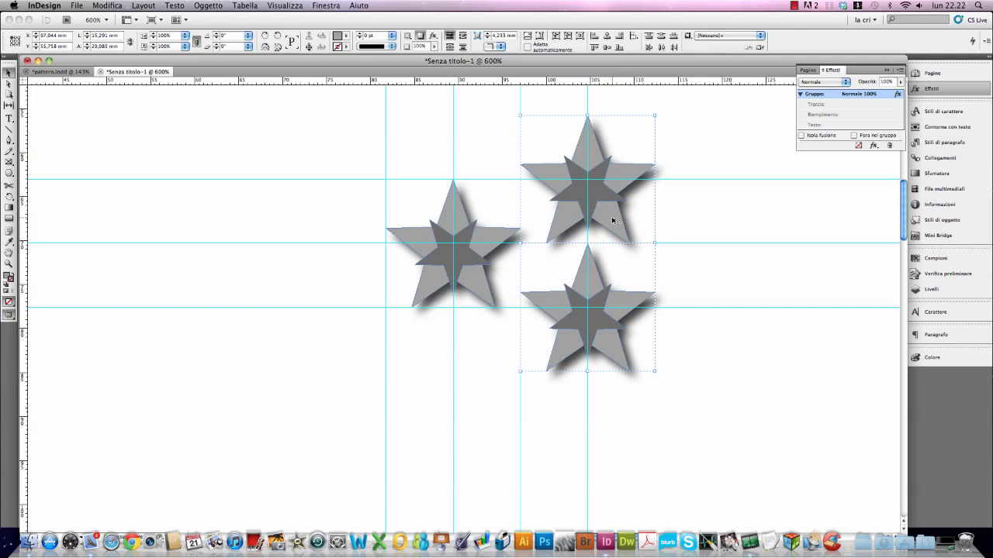
drag(612, 221, 357, 222)
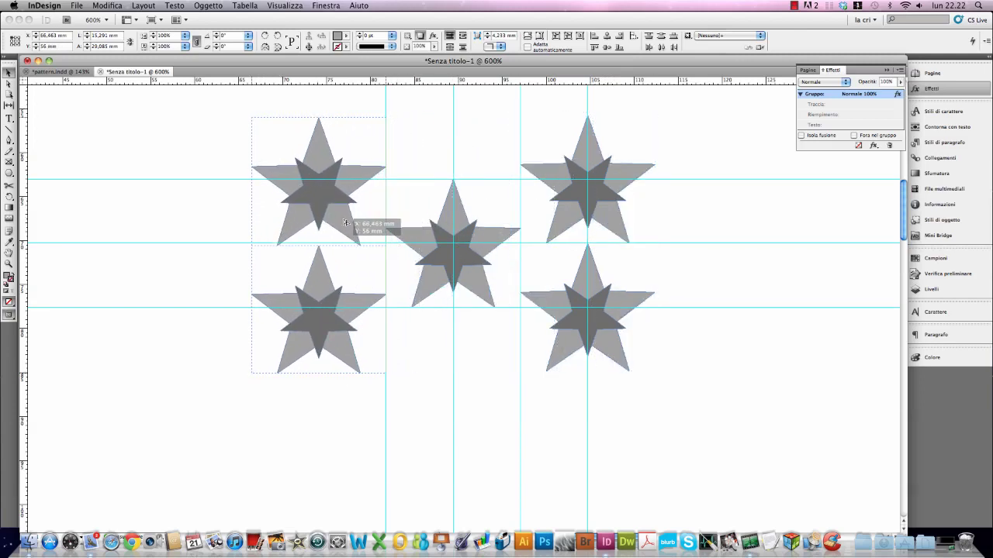
drag(358, 222, 347, 223)
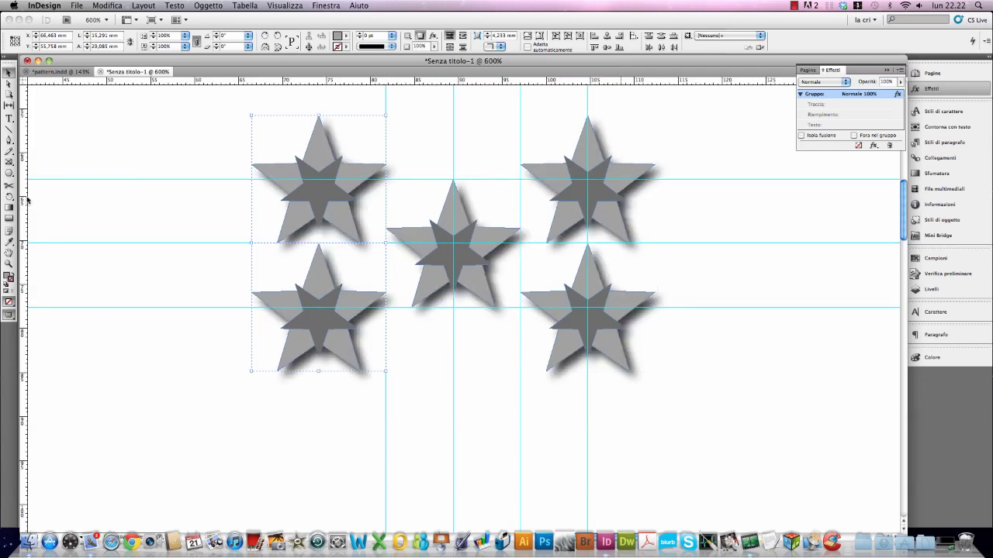
drag(27, 200, 316, 203)
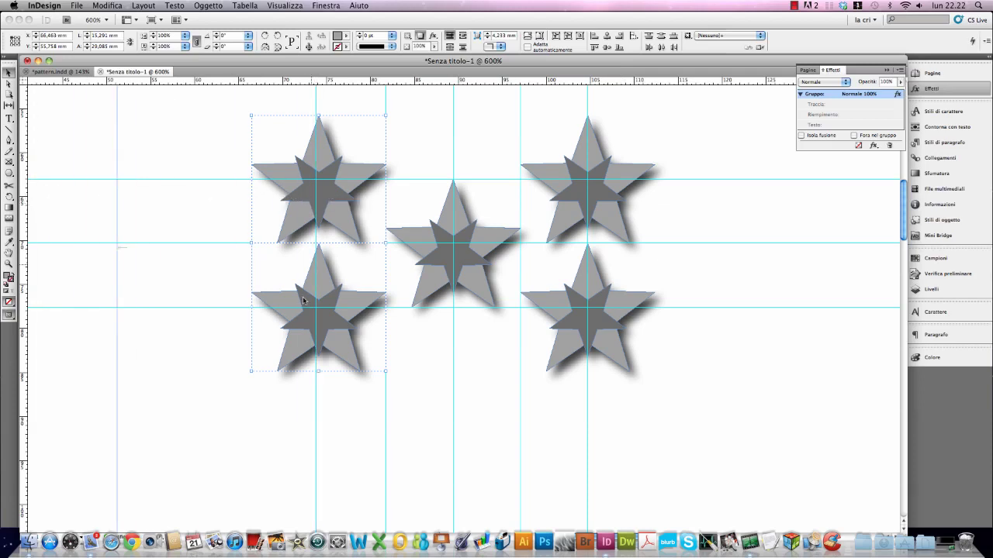
- Group all five stars and draw a rectangle frame from the top-left to bottom-right star centres
click(317, 93)
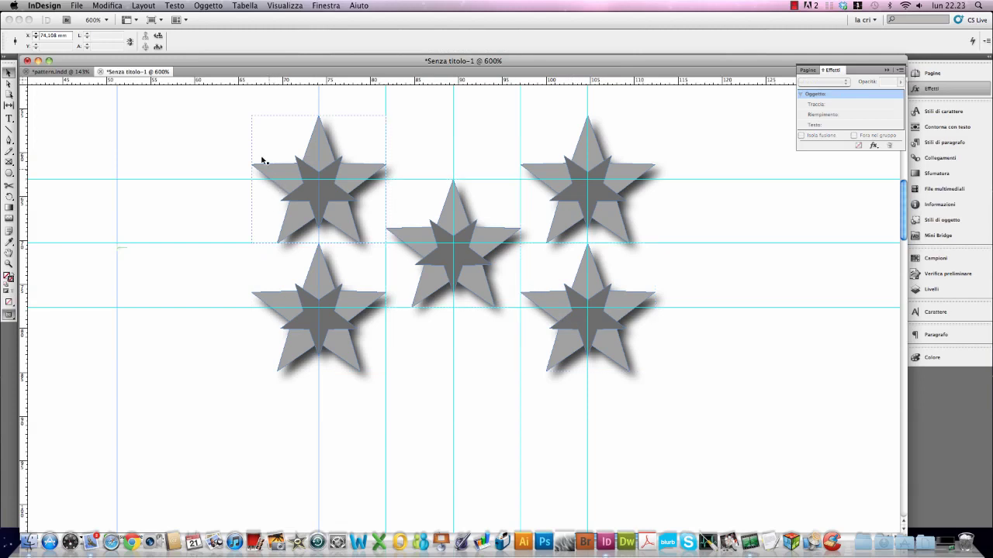
drag(224, 108, 713, 372)
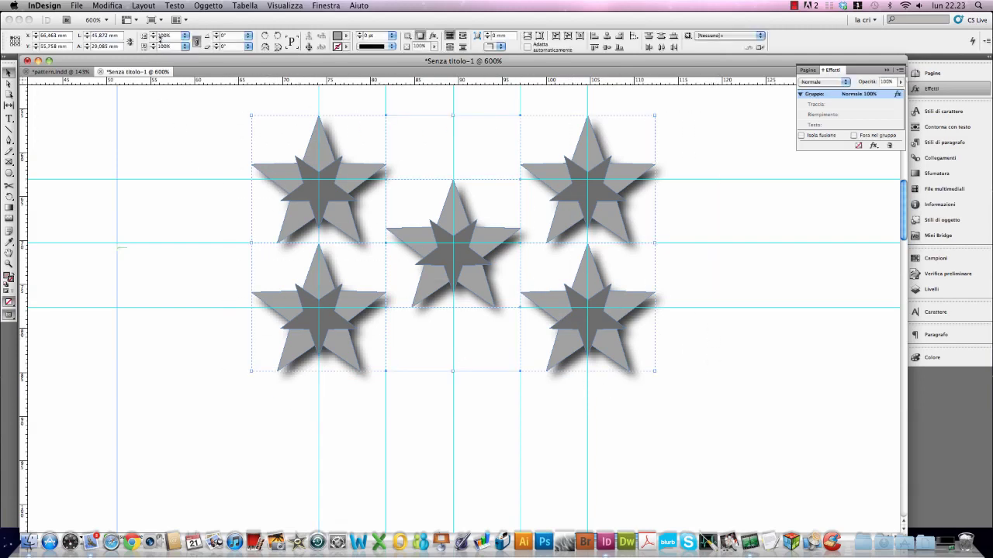
click(208, 5)
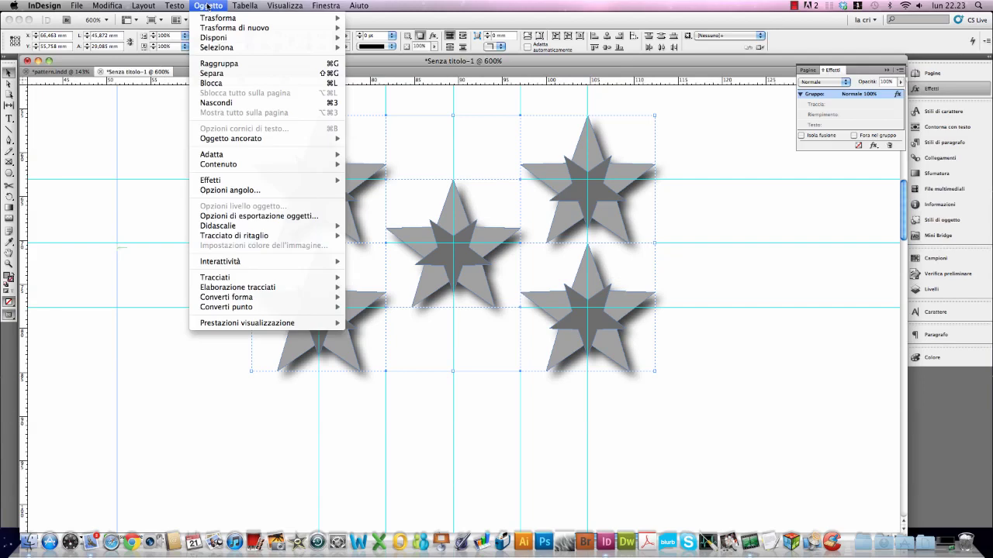
click(214, 68)
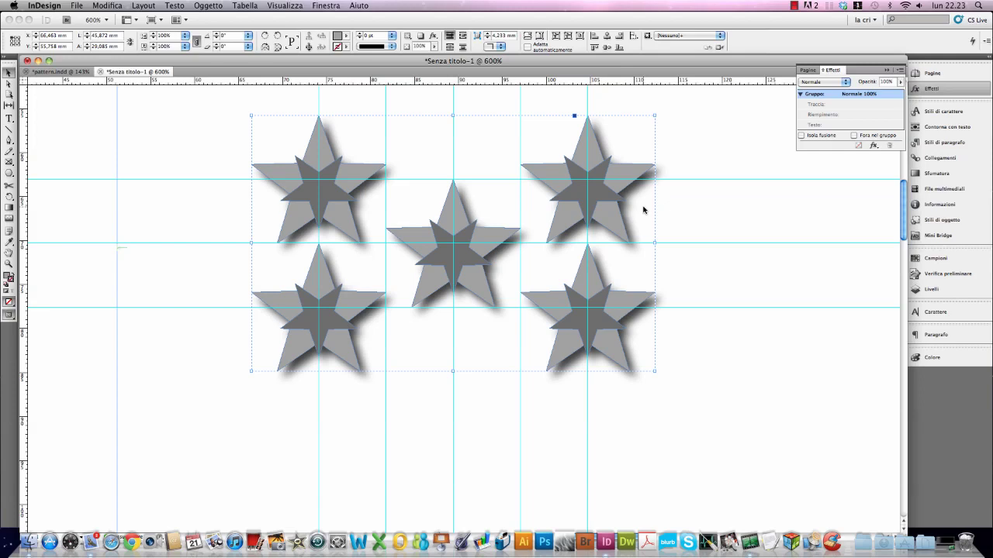
click(9, 161)
drag(318, 180, 587, 308)
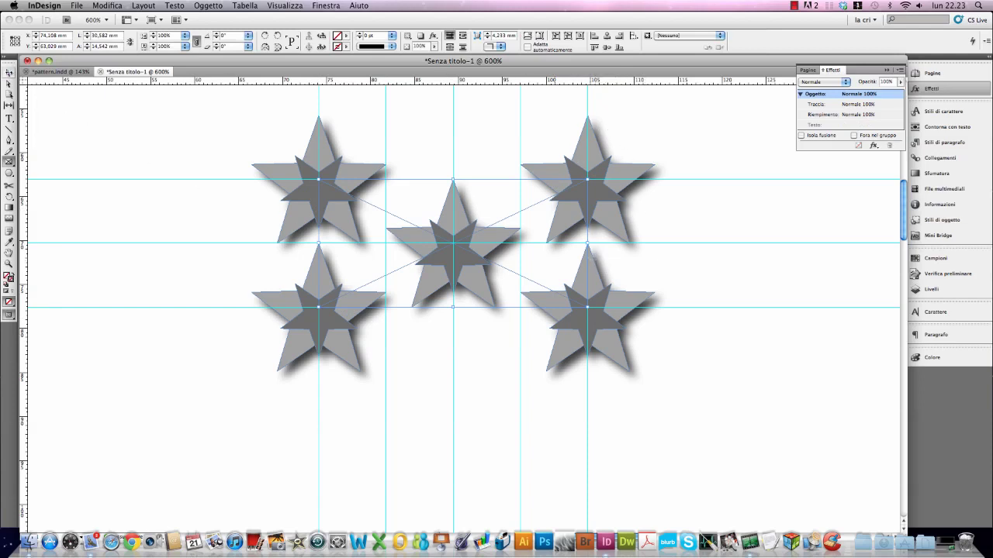
- Copy the five-star group and use Paste Into to clip it inside the empty frame
click(9, 73)
click(323, 132)
click(326, 126)
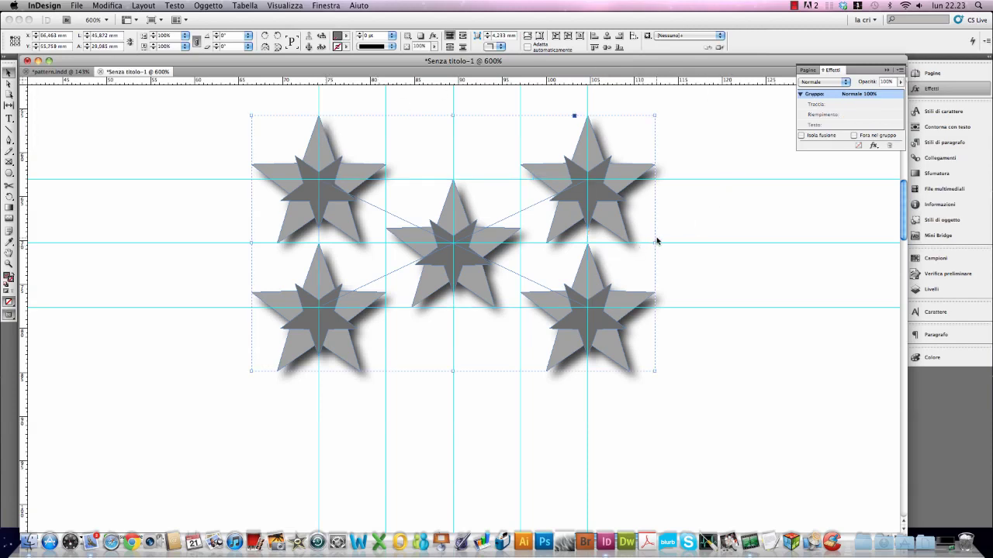
click(113, 6)
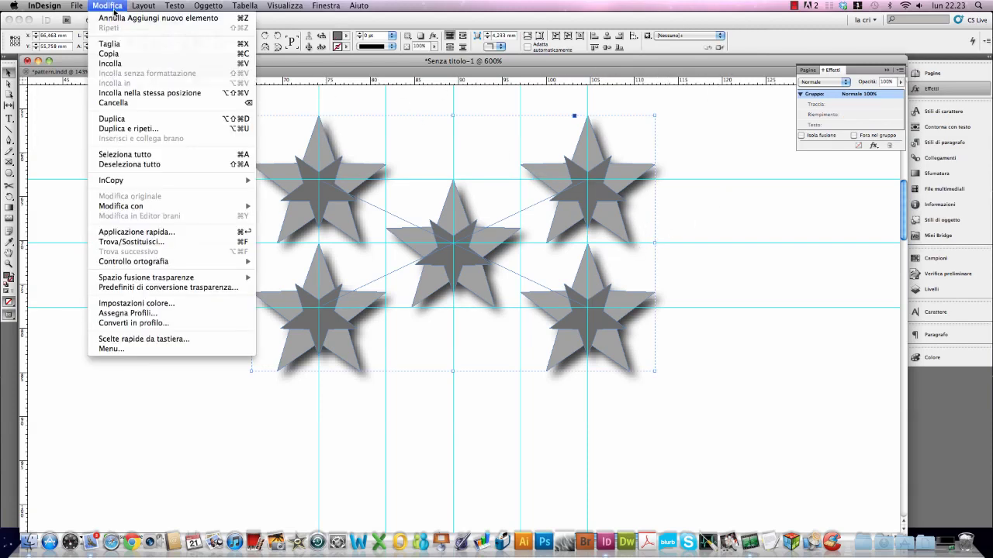
click(121, 55)
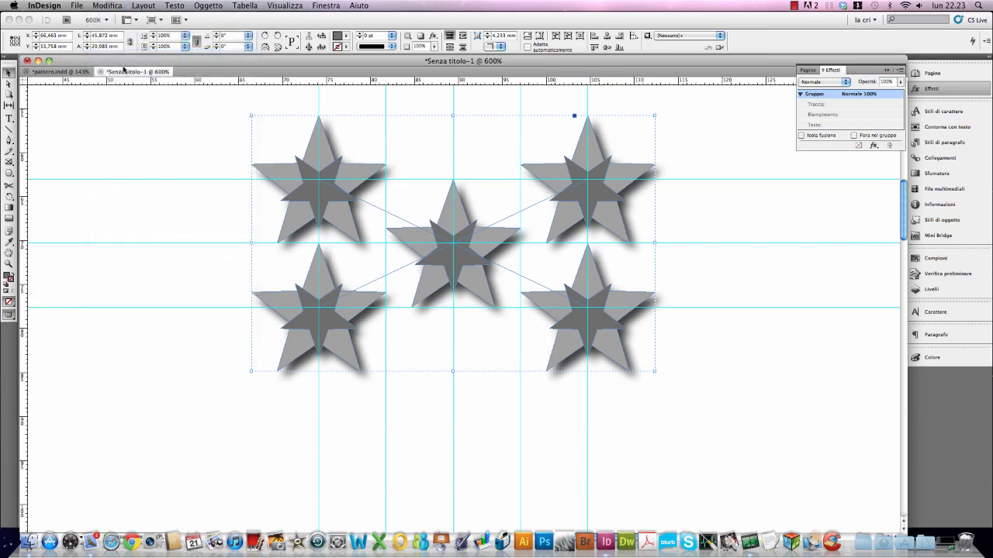
click(391, 199)
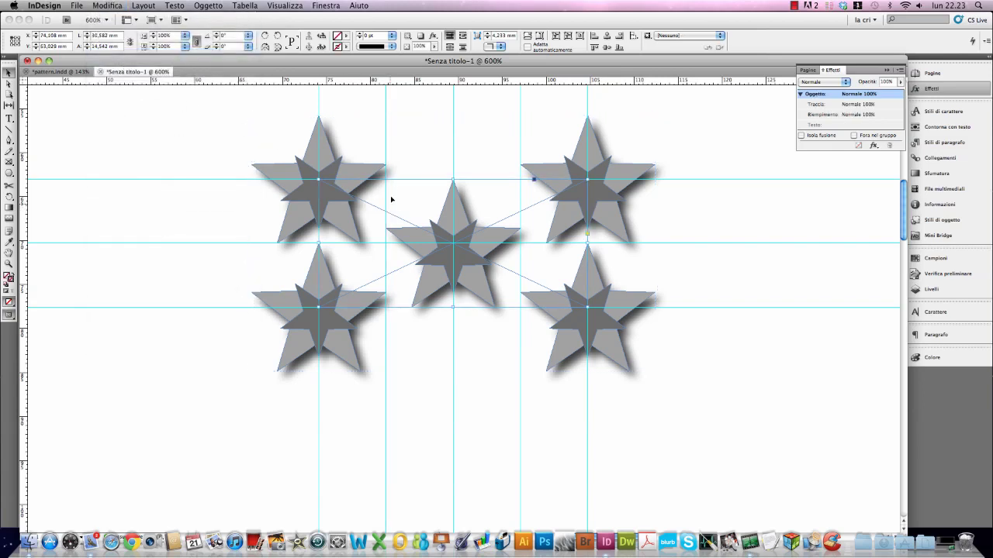
click(116, 8)
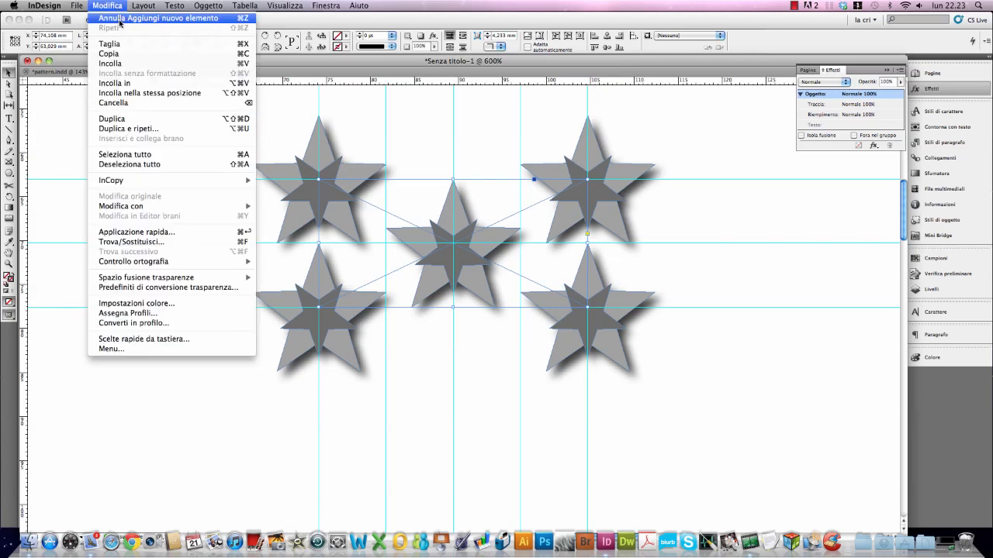
click(138, 83)
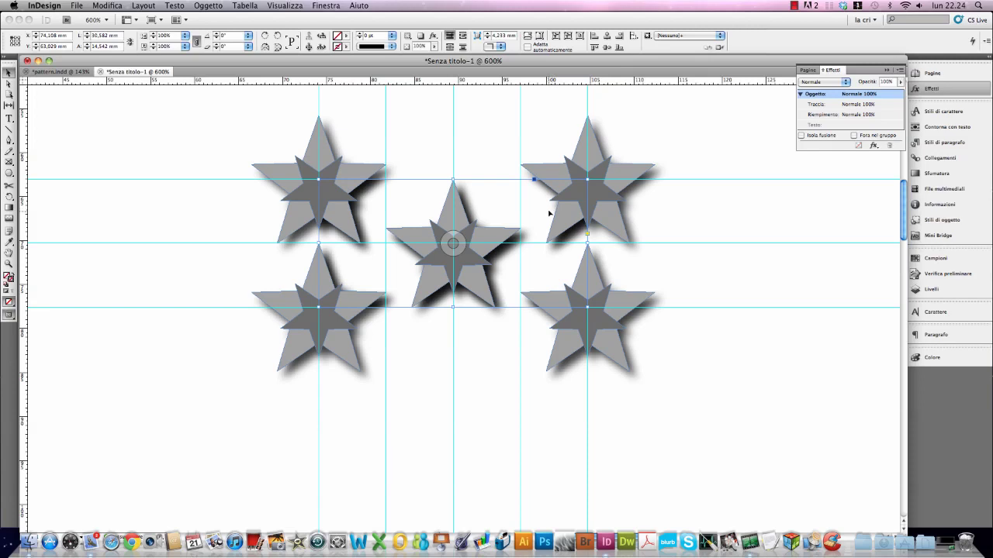
click(602, 140)
key(super+alt+v)
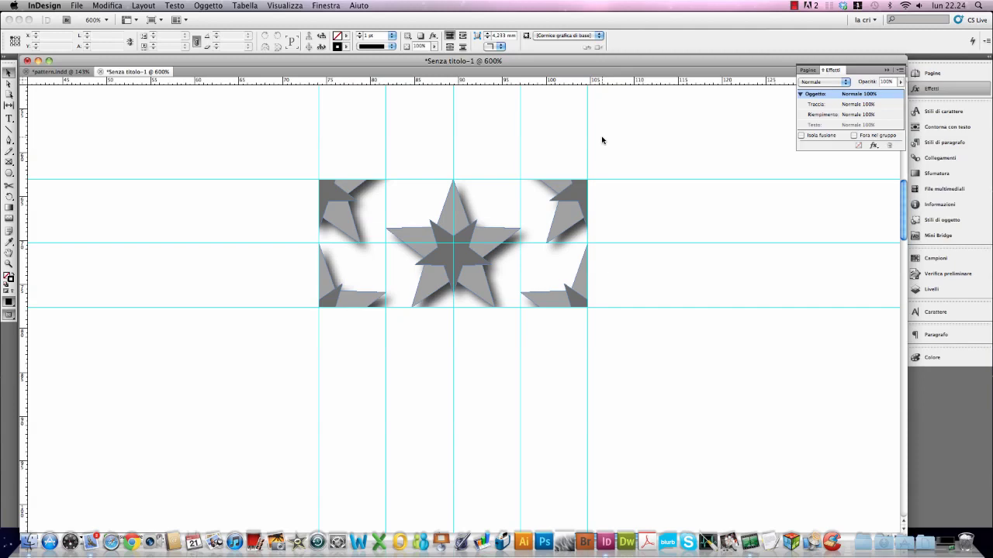
- Zoom out to view the whole page and select the clipped star tile frame
key(super+minus)
key(super+minus)
key(super+minus)
key(super+minus)
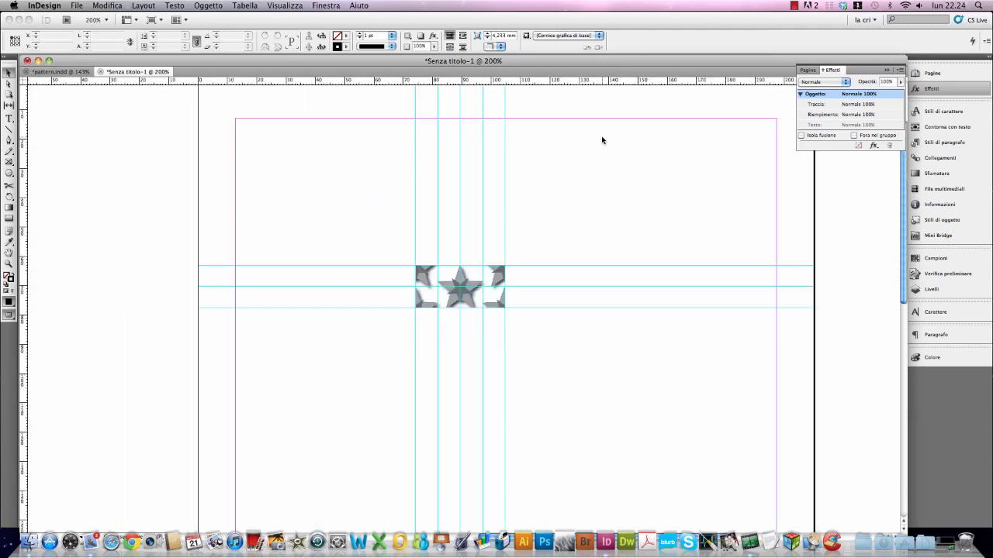
scroll(550, 333, down, 2)
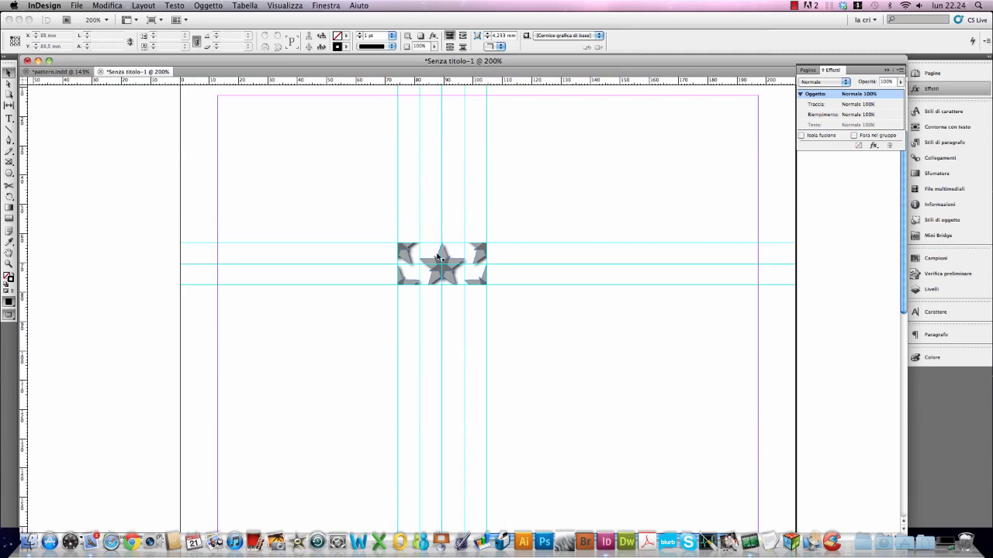
drag(375, 230, 537, 308)
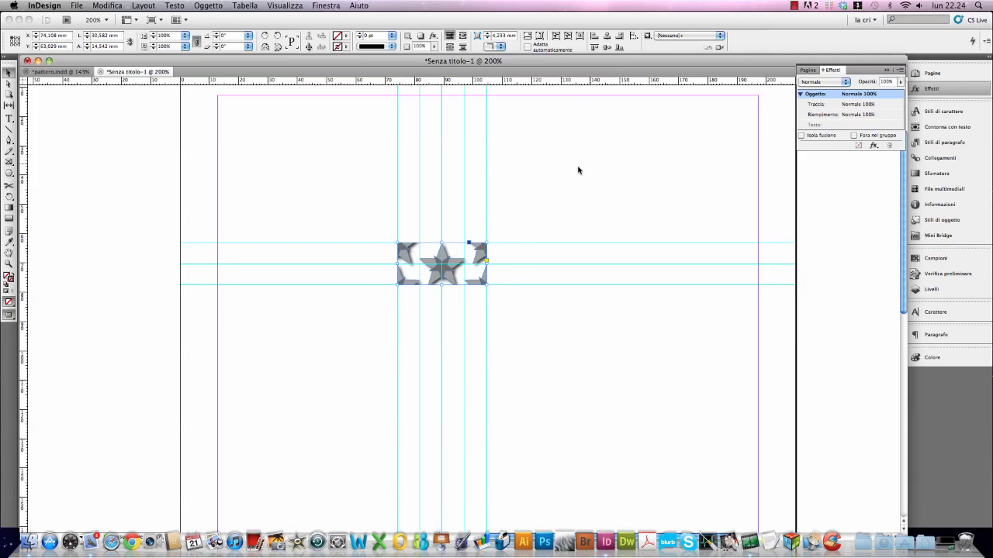
click(114, 7)
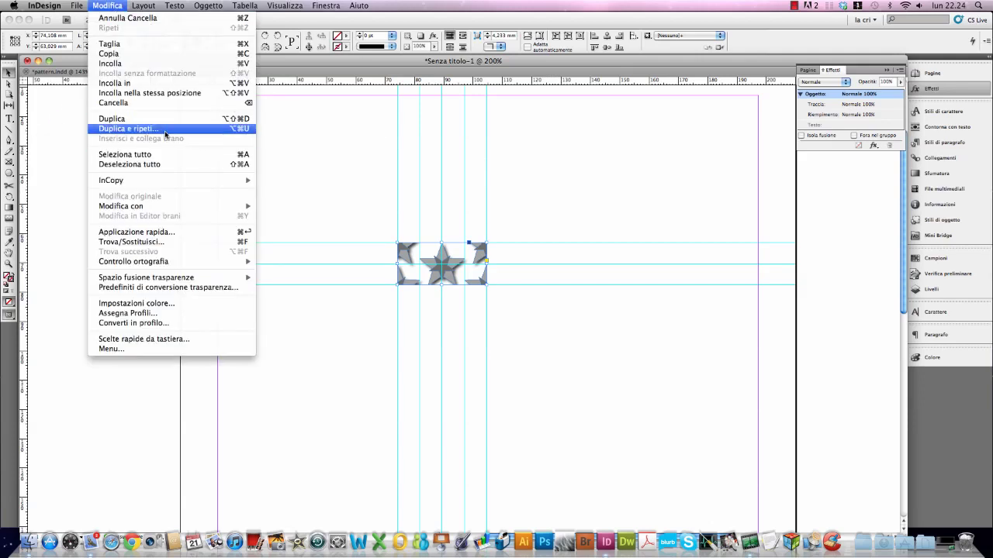
- Step and Repeat the star tile 4 times at 0 mm vertical, 30,582 mm horizontal
click(250, 130)
click(239, 130)
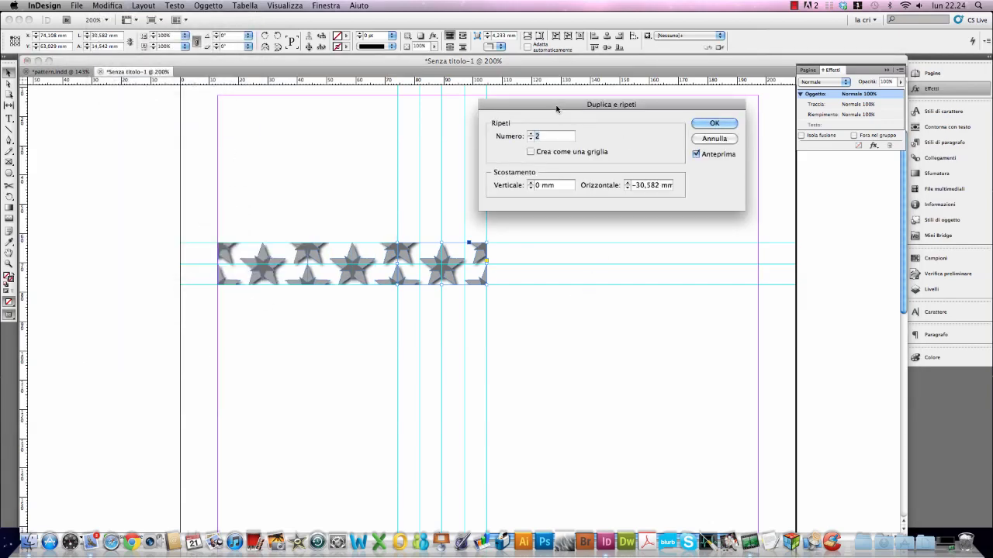
drag(557, 106, 507, 85)
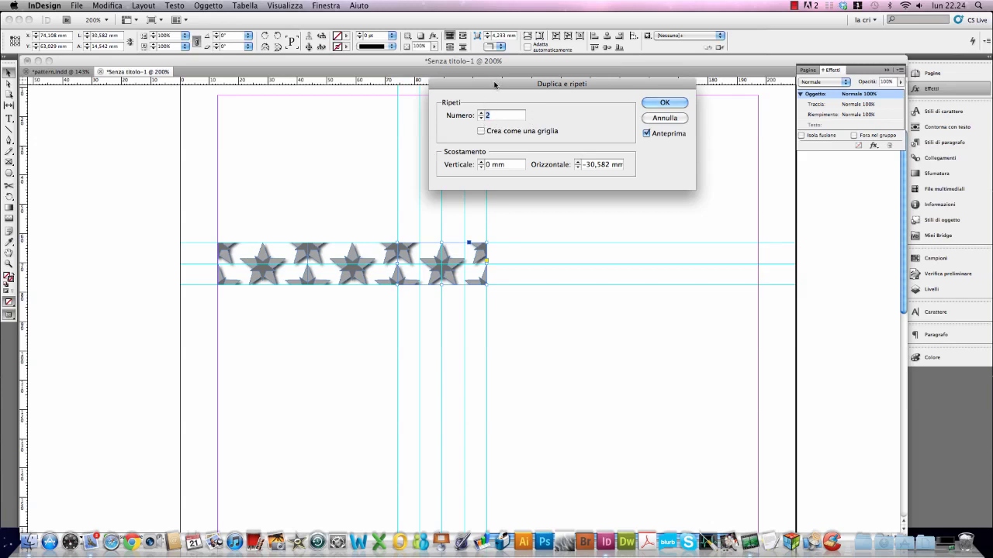
drag(490, 83, 517, 95)
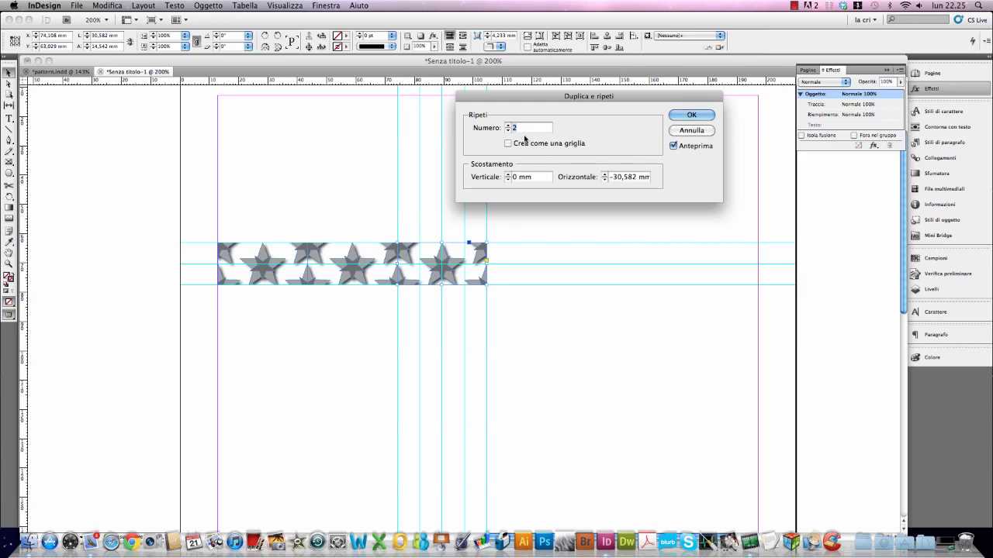
text(4)
click(609, 176)
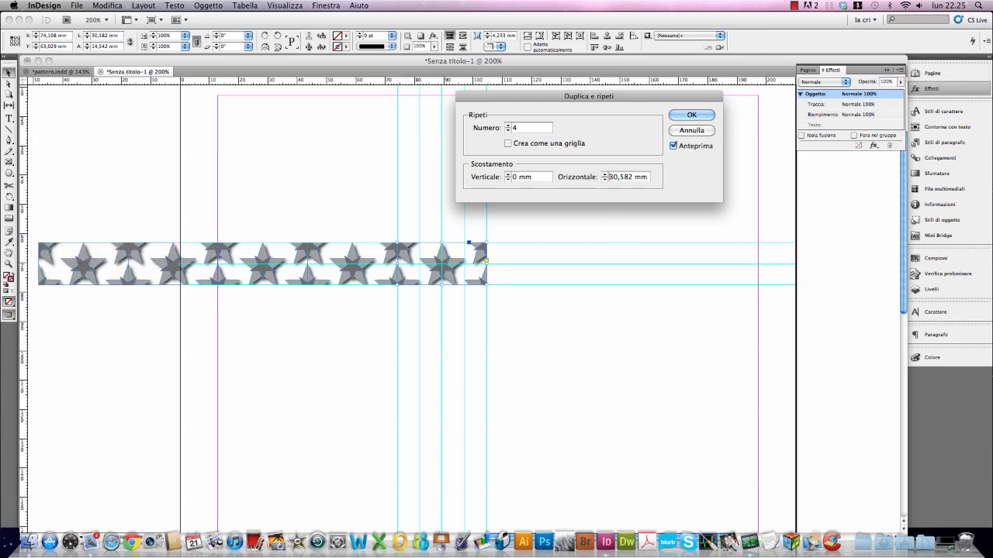
- Apply the star row, then select the whole row and move it up and left
click(691, 114)
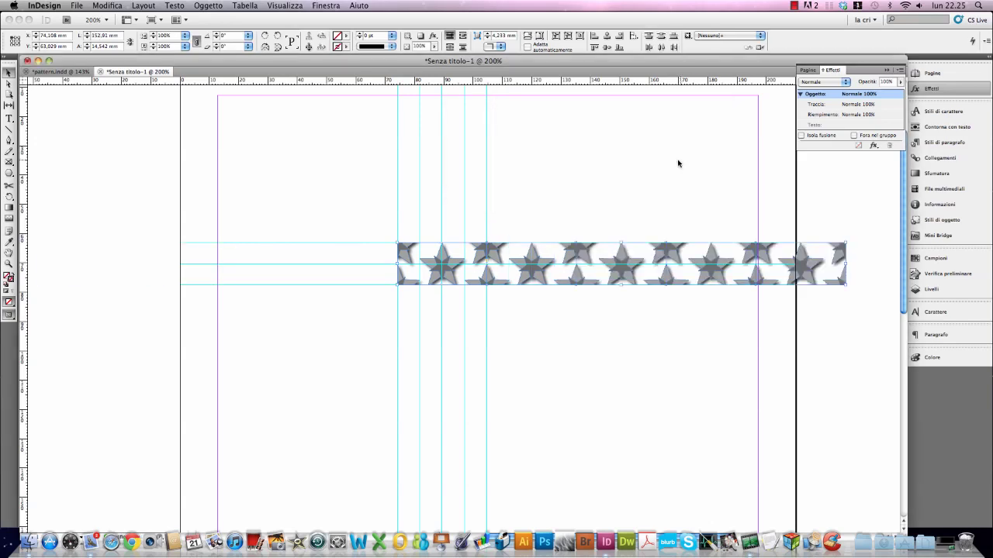
mouse_move(365, 224)
mouse_down()
mouse_move(514, 268)
mouse_move(796, 302)
mouse_up()
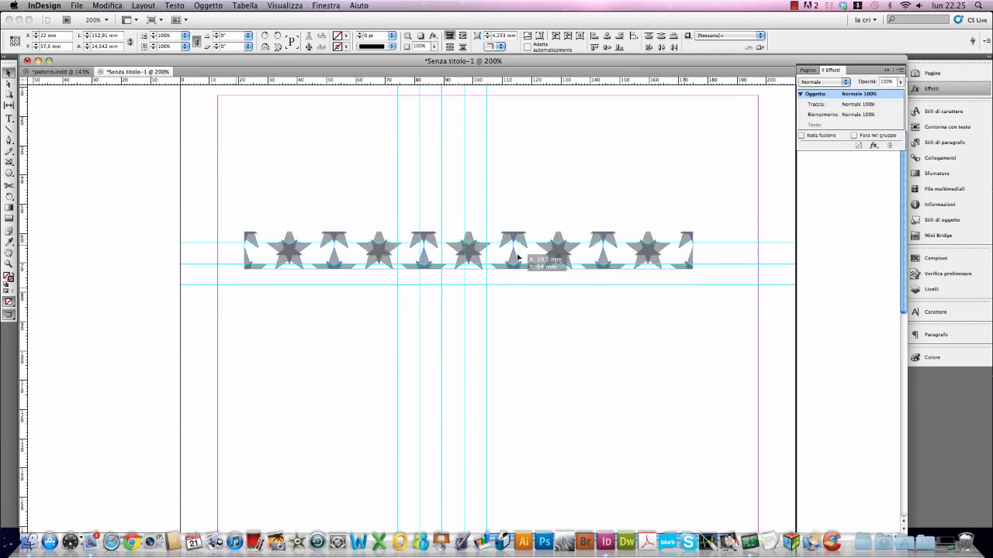
drag(673, 278, 522, 244)
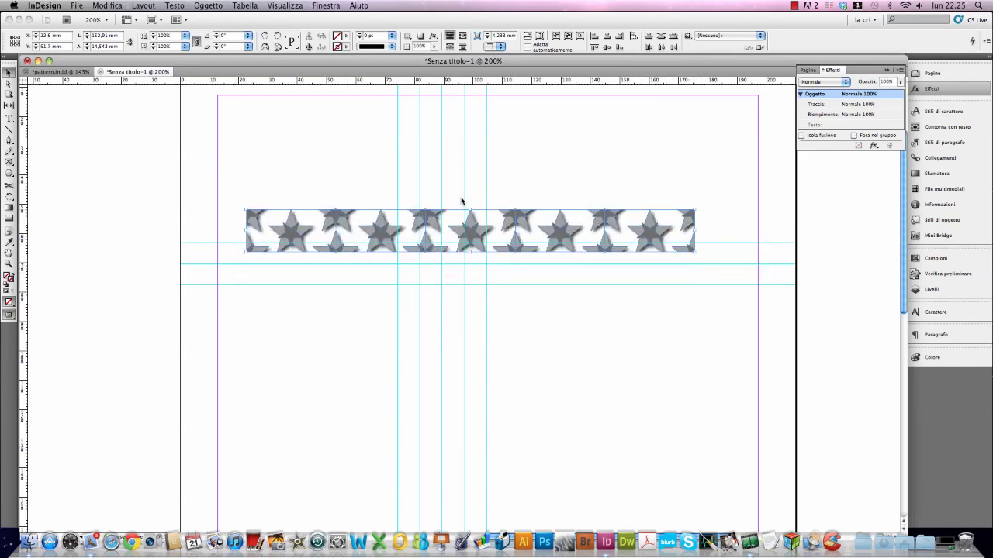
- Step and Repeat the row 4 times at 0 mm horizontal, 14,542 mm vertical
click(113, 6)
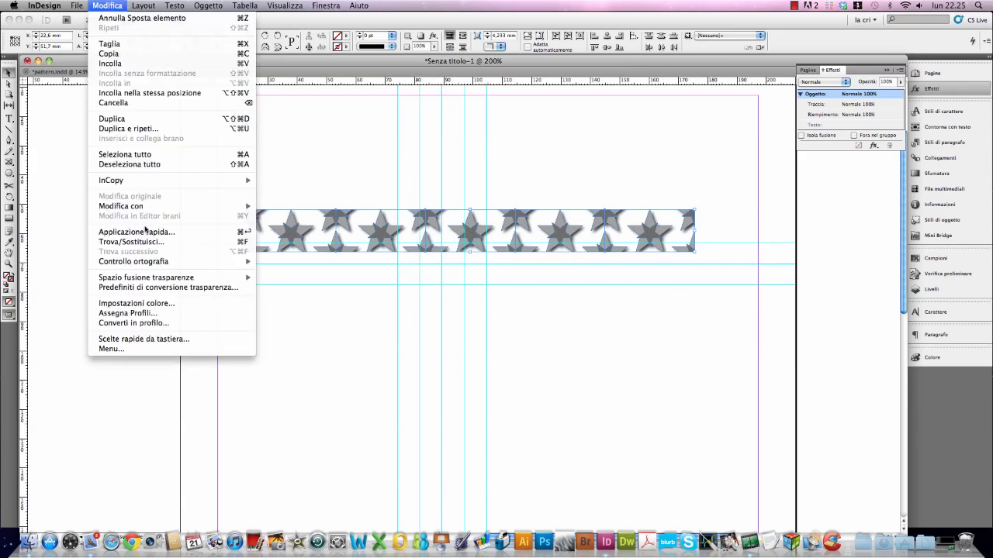
click(150, 130)
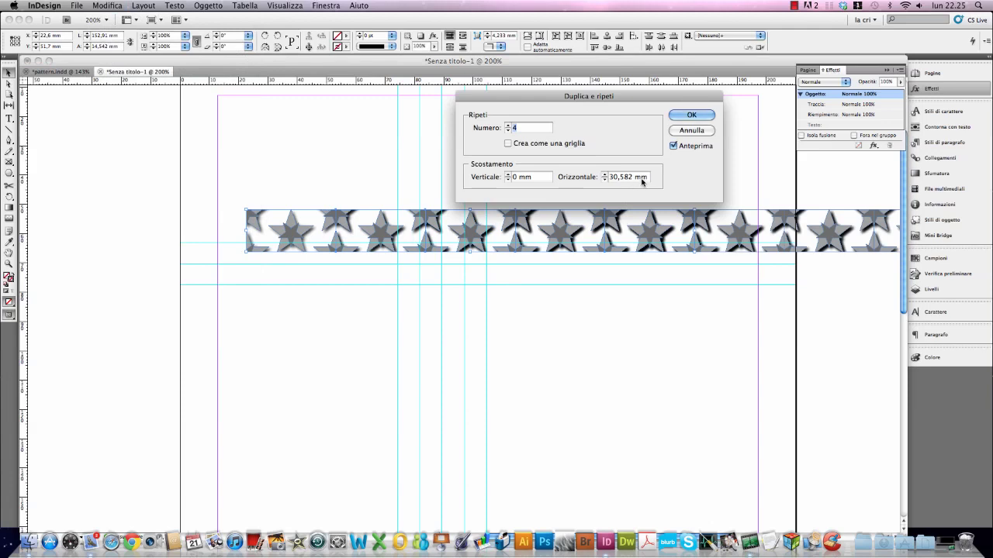
drag(649, 177, 603, 176)
key(BackSpace)
click(521, 178)
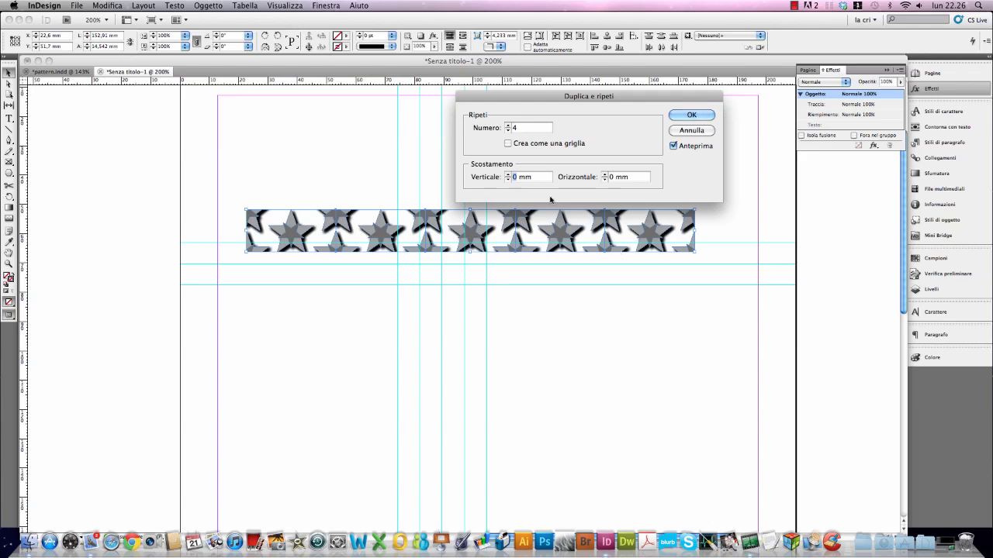
text(14)
text(,542)
key(Return)
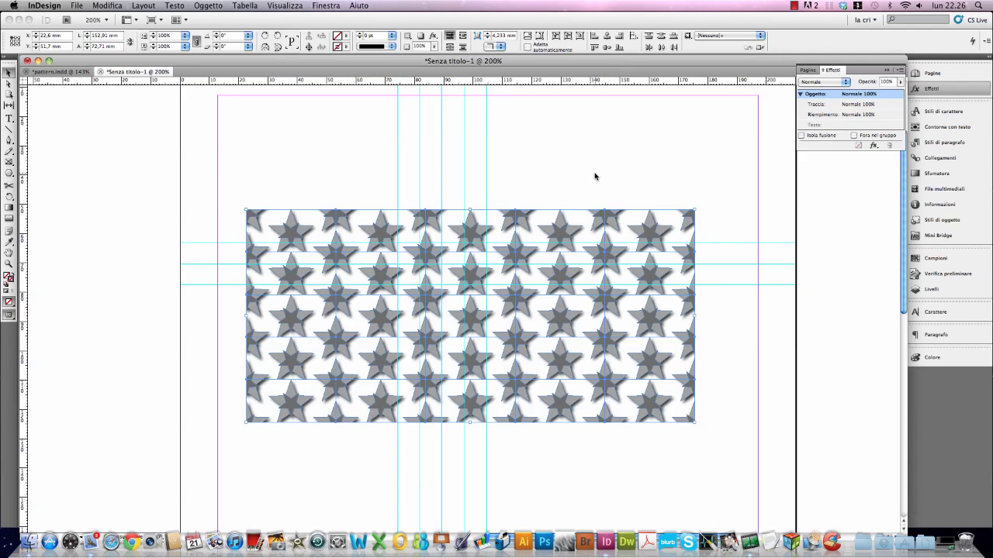
- Scale the selected star pattern proportionally to about 93,7 × 44,6 mm, then deselect it
drag(245, 169, 732, 421)
drag(694, 423, 676, 411)
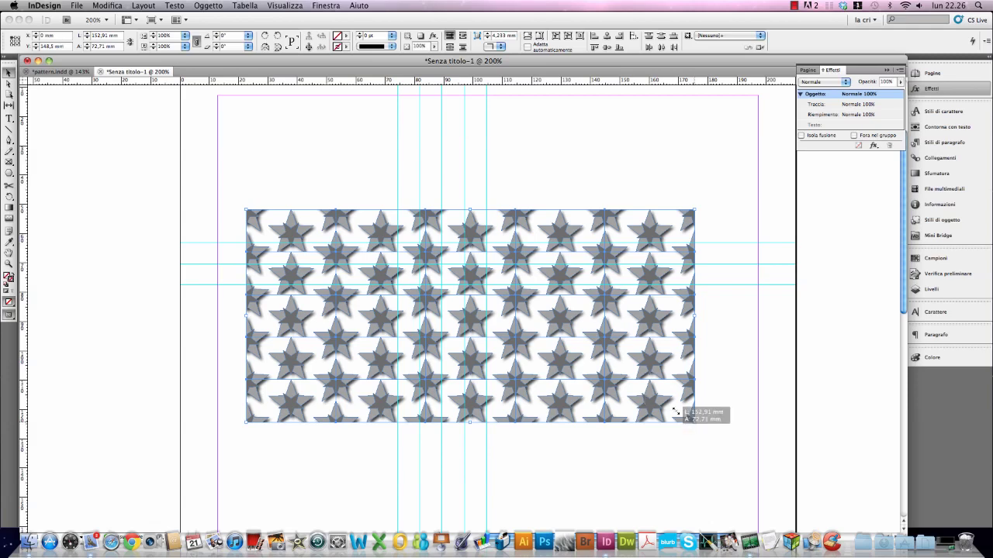
drag(676, 411, 564, 355)
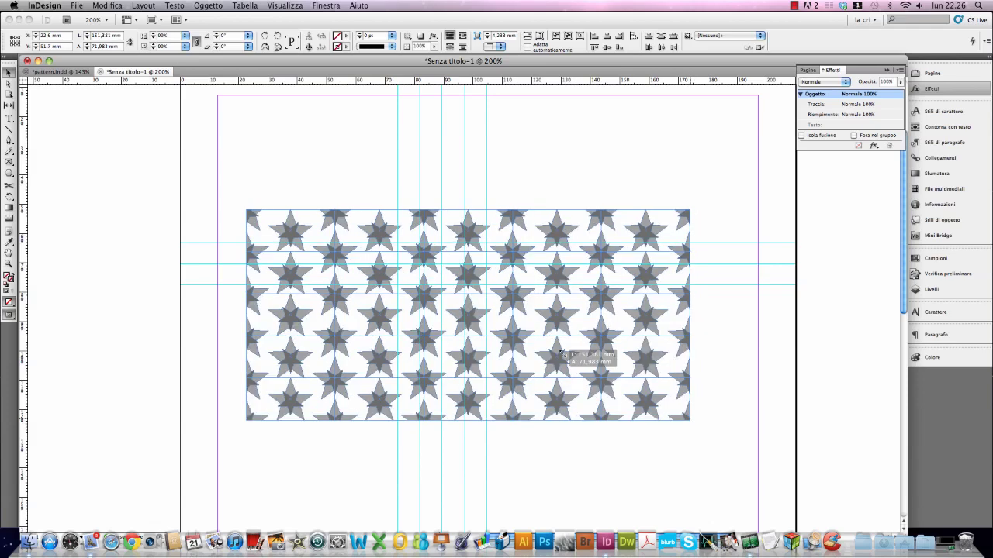
drag(564, 356, 506, 355)
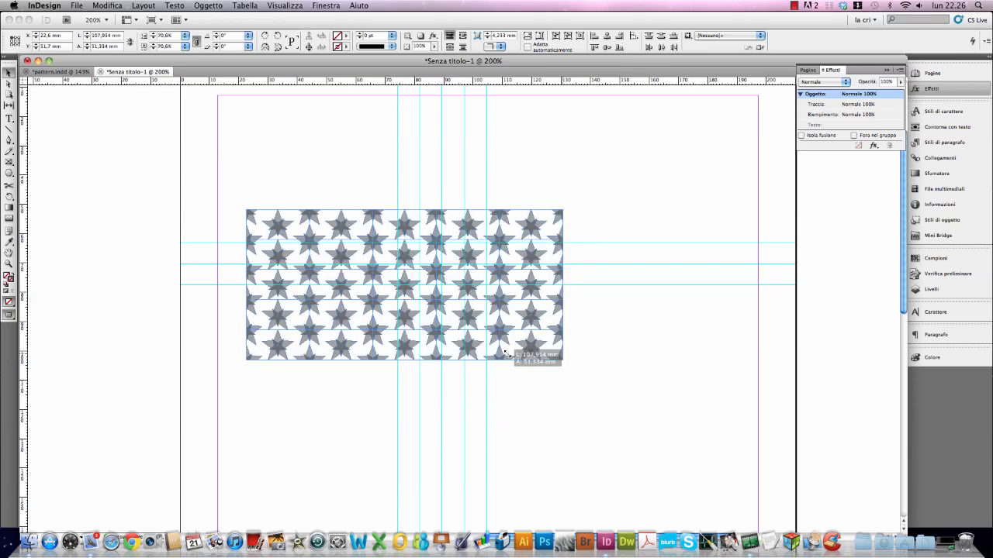
drag(506, 354, 558, 193)
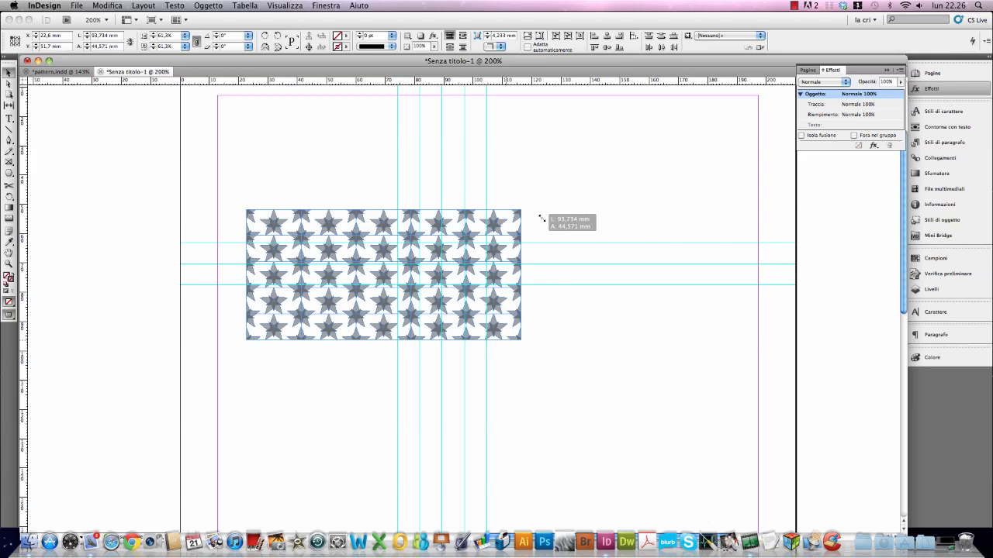
drag(542, 219, 541, 218)
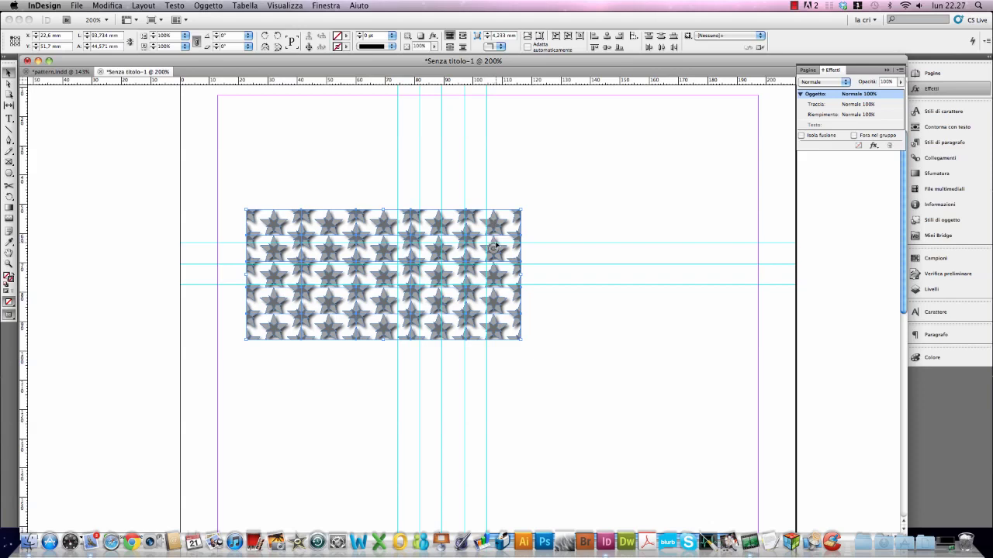
drag(368, 160, 501, 180)
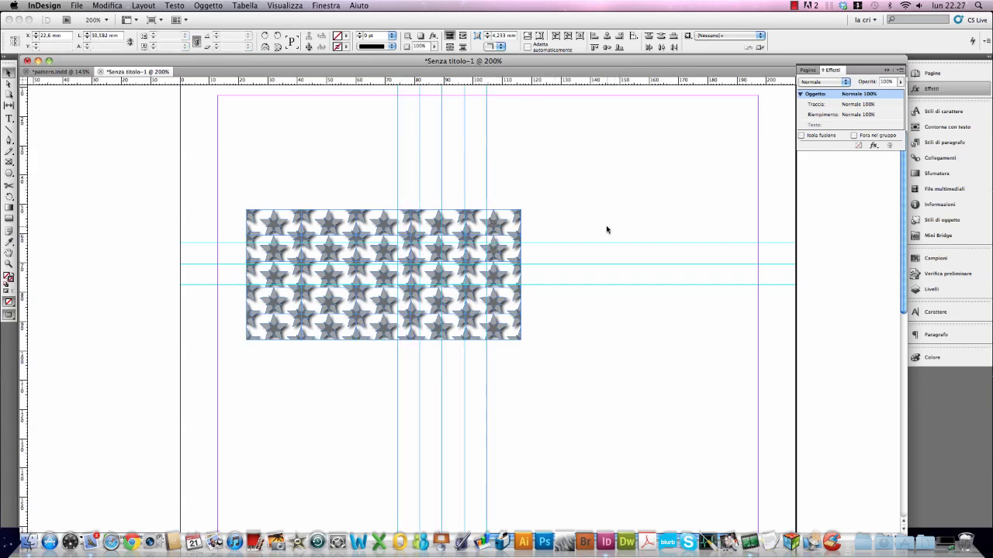
click(607, 230)
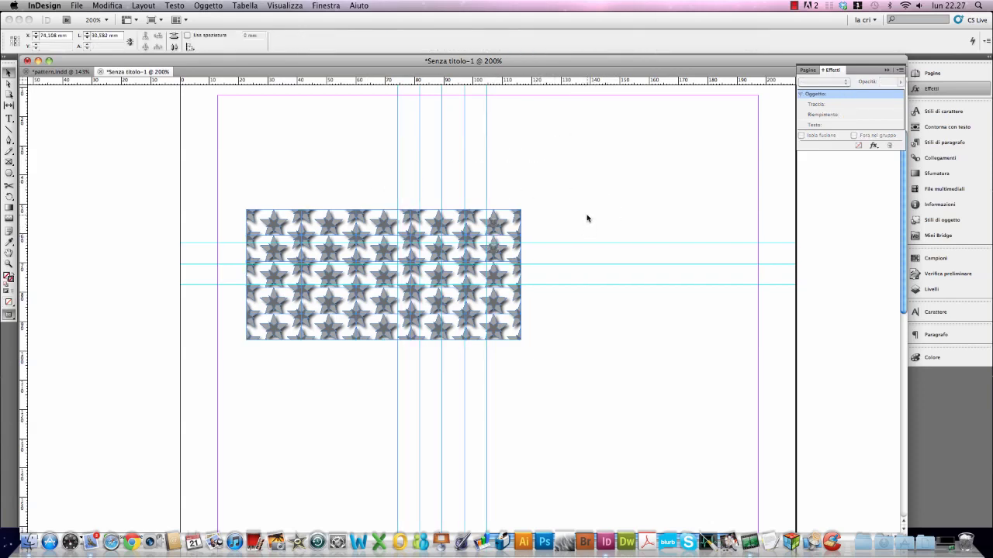